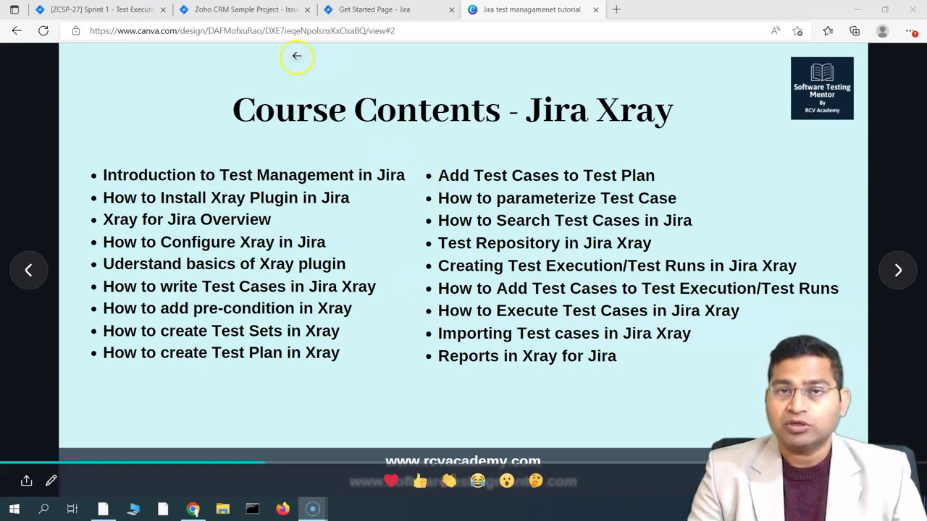
Switch to the Zoho CRM Sample Project browser tab in Jira.
click(239, 10)
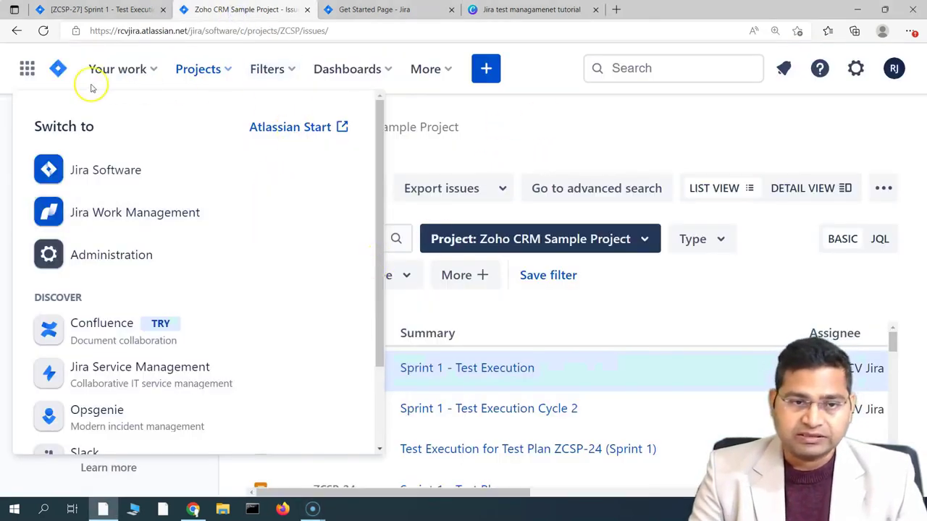
Open the Zoho CRM Sample Project from Jira Software via the app switcher.
click(27, 69)
click(27, 69)
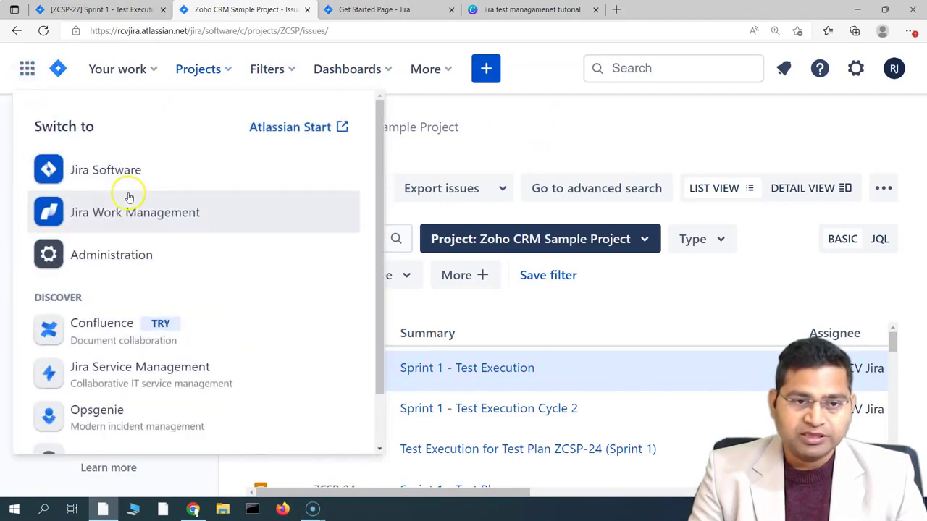
click(113, 171)
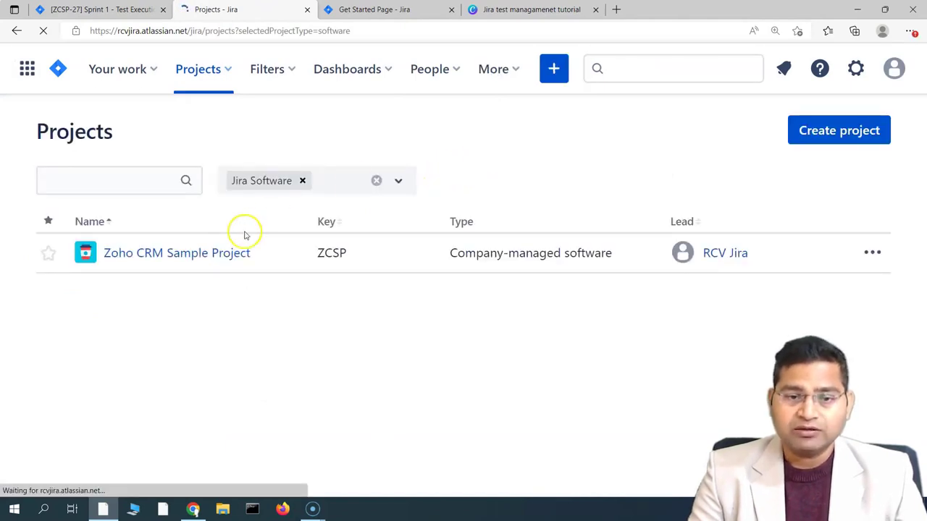
click(179, 255)
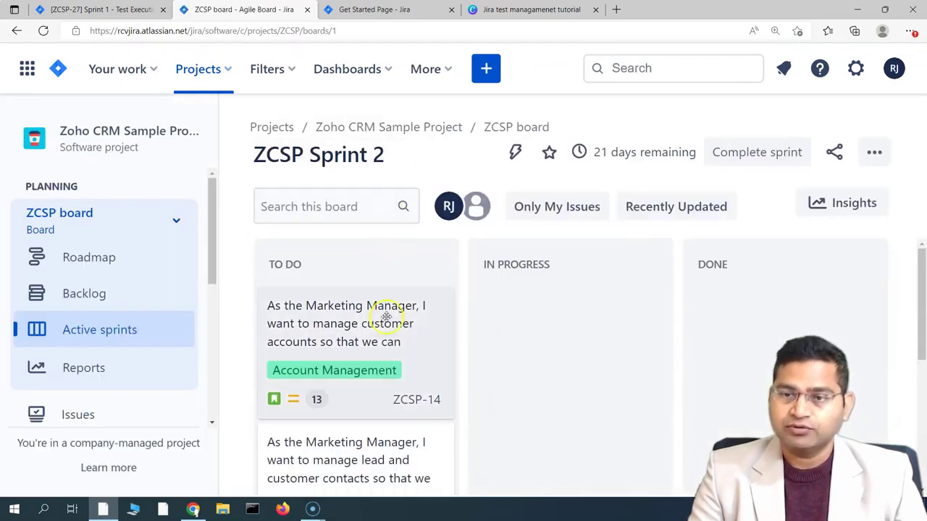
Look over the To Do stories on the ZCSP Sprint 2 board and open ZCSP-14.
scroll(555, 290, down, 3)
scroll(368, 384, up, 3)
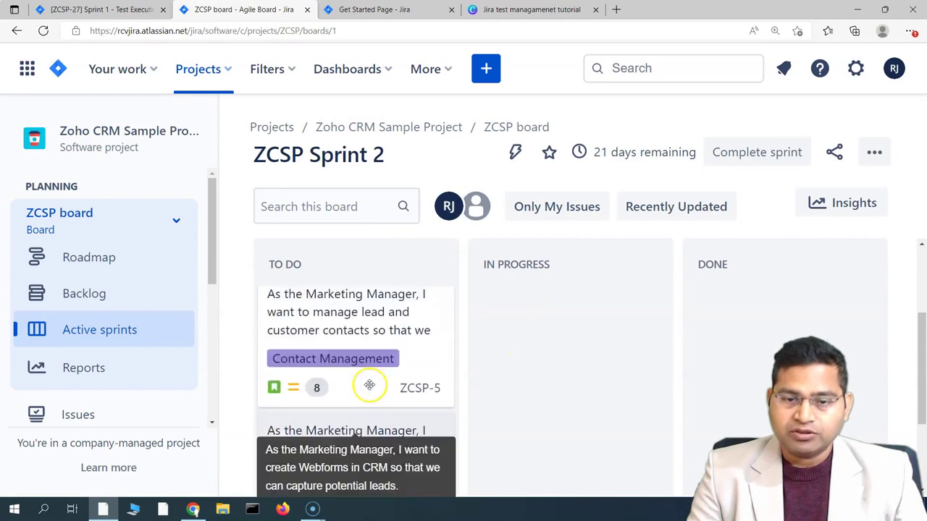
scroll(457, 352, down, 5)
scroll(124, 351, down, 3)
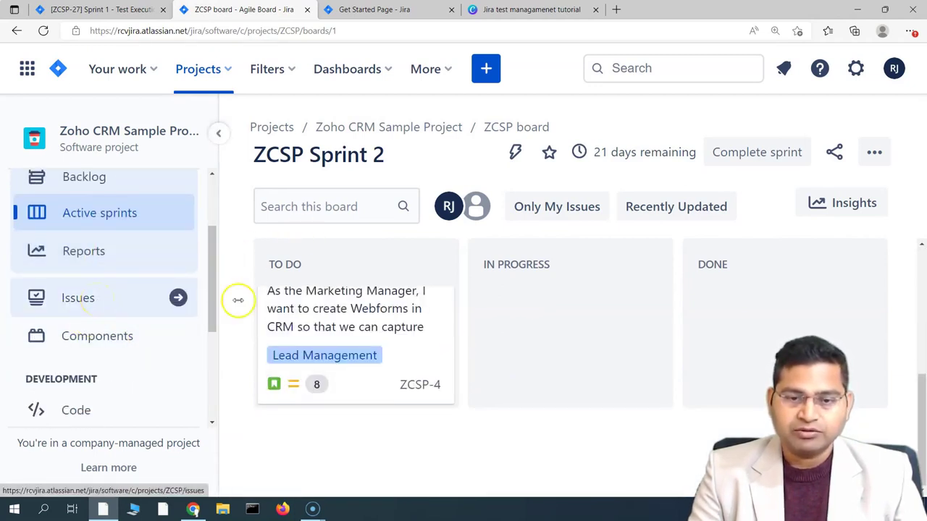
scroll(275, 379, up, 5)
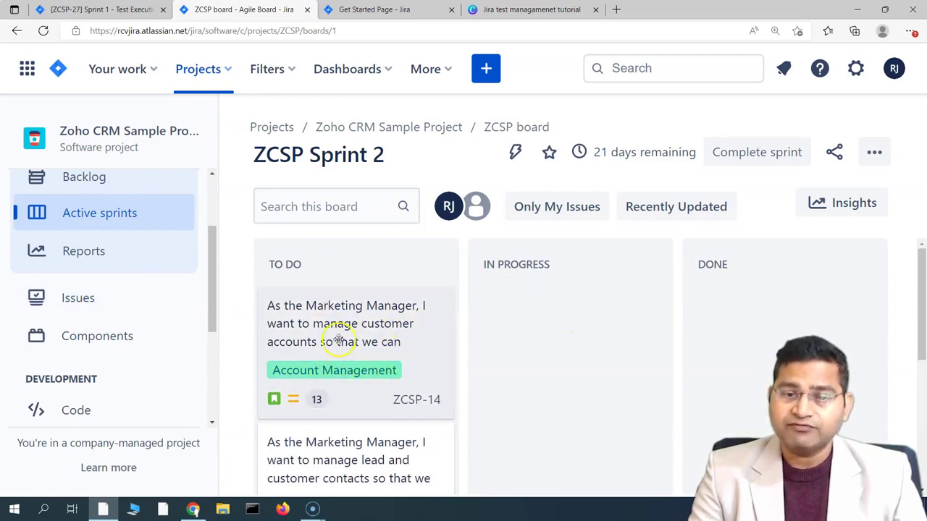
scroll(337, 335, down, 5)
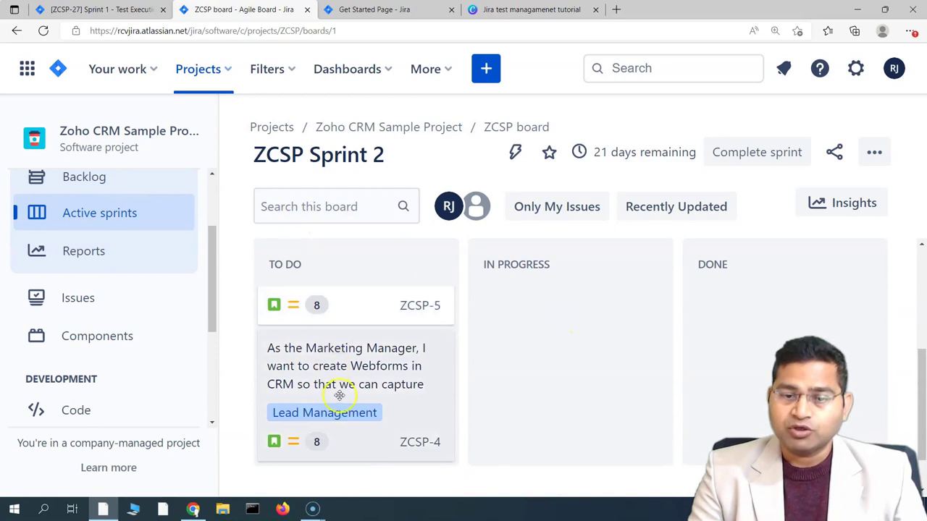
scroll(339, 394, up, 5)
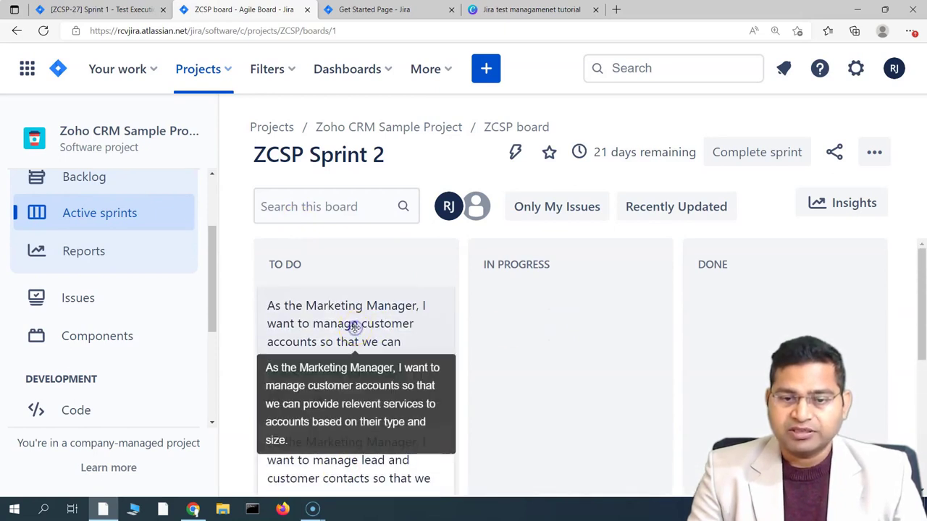
click(354, 327)
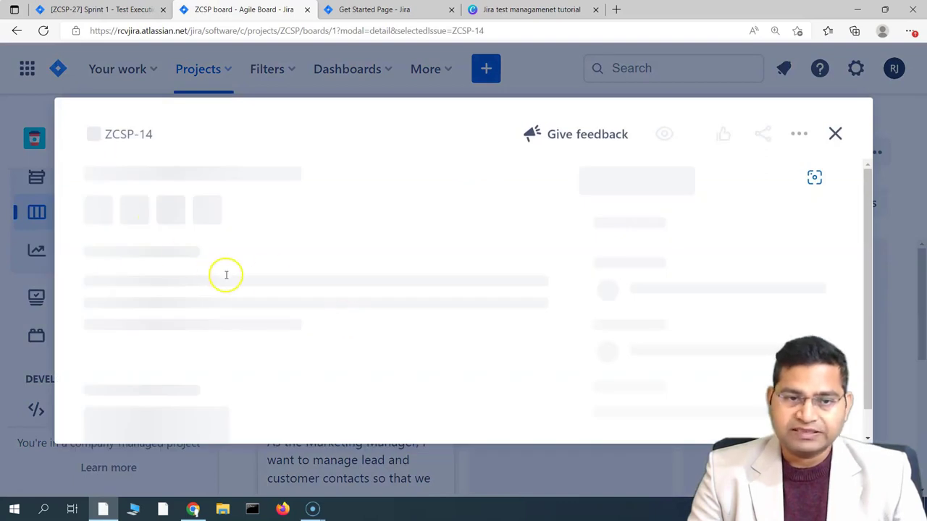
Review ZCSP-14's links: tests ZCSP-17–19, preconditions ZCSP-20–22 and test set ZCSP-23.
scroll(440, 344, down, 7)
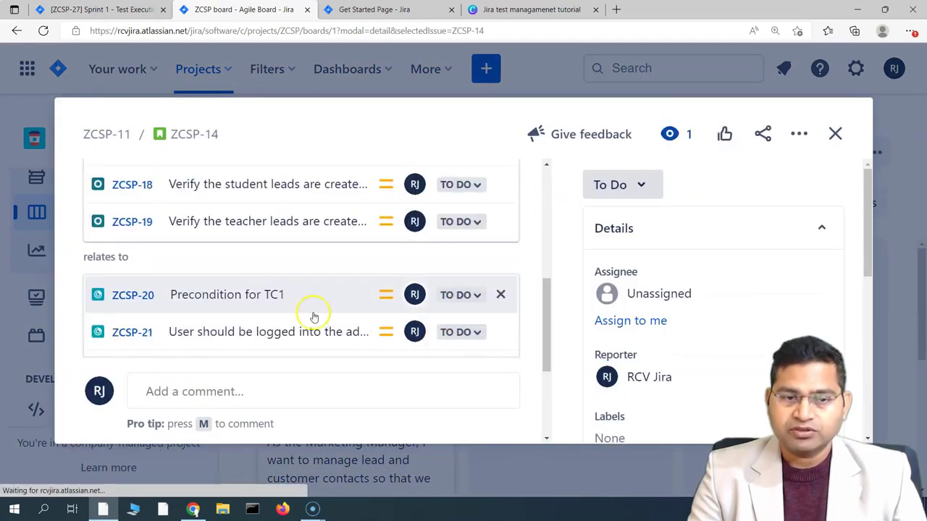
scroll(314, 311, down, 2)
scroll(227, 250, up, 2)
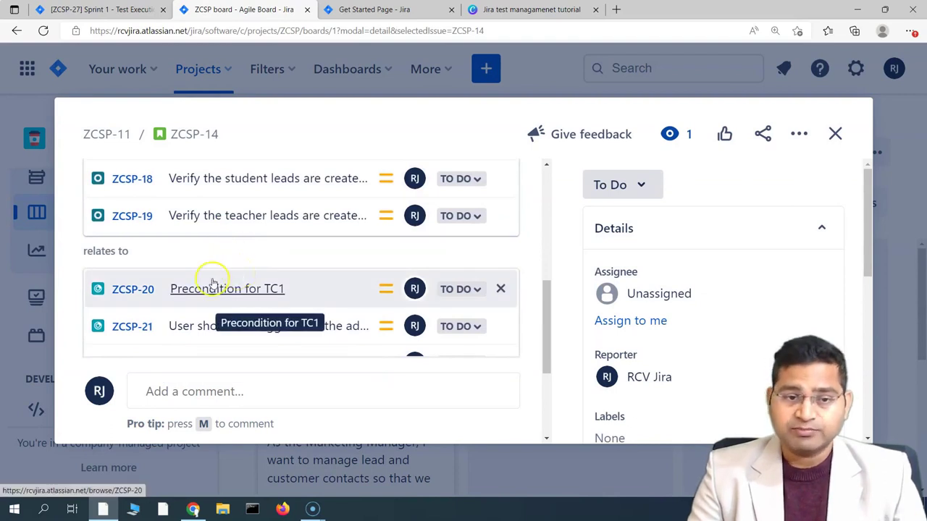
scroll(212, 282, down, 2)
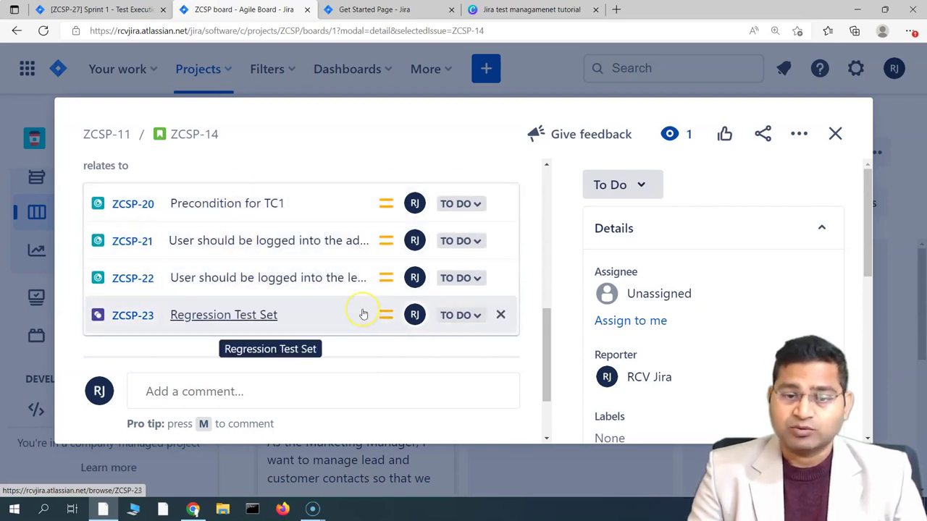
scroll(362, 315, down, 1)
scroll(227, 262, up, 3)
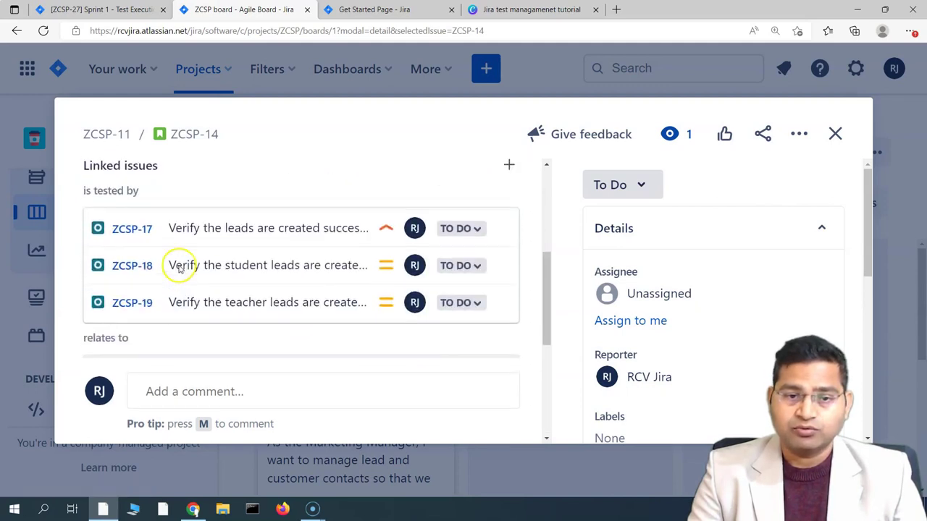
scroll(181, 259, down, 3)
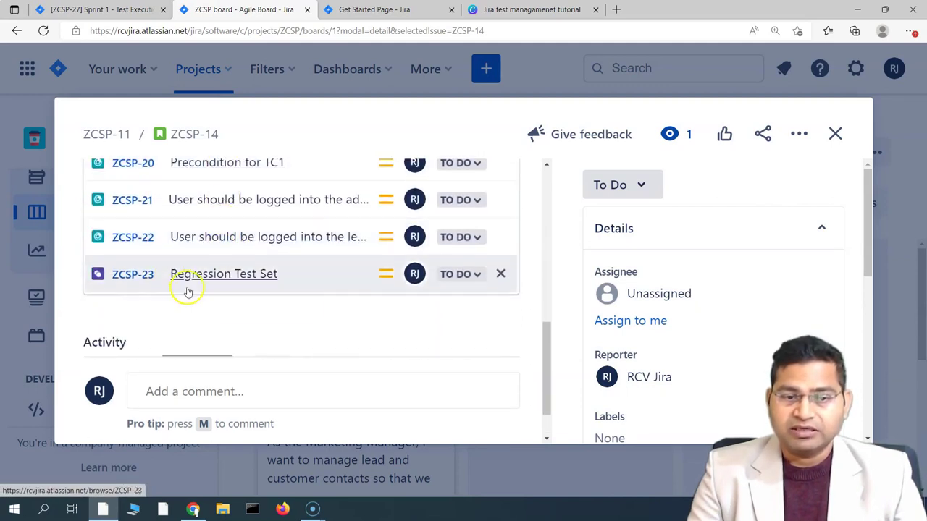
scroll(242, 288, down, 1)
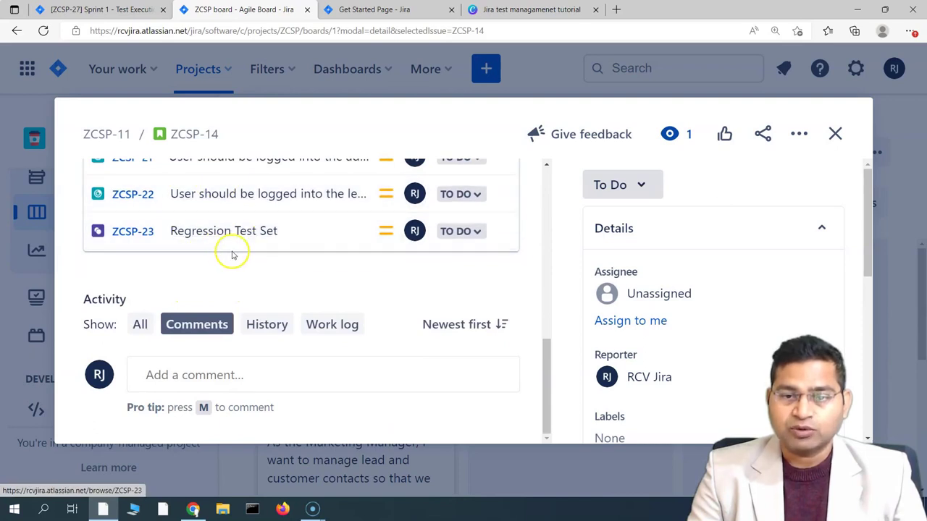
scroll(283, 266, up, 2)
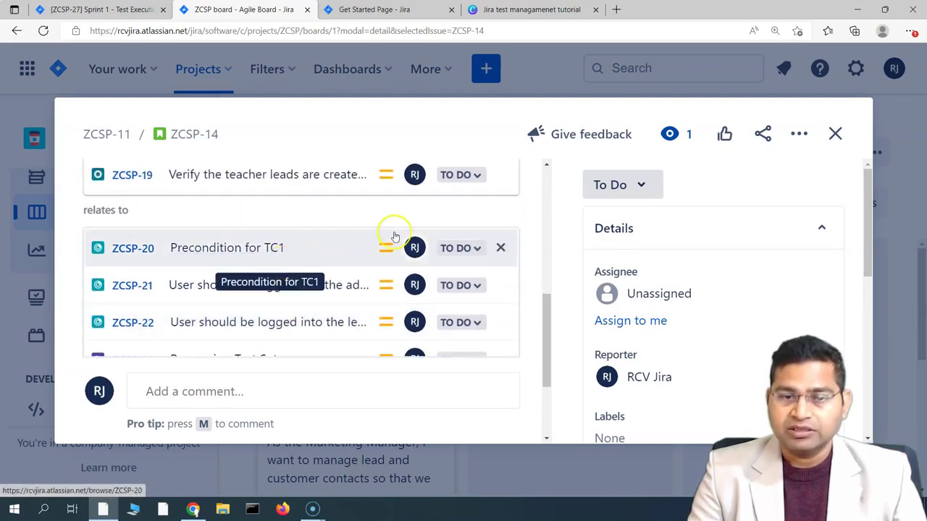
scroll(375, 304, down, 3)
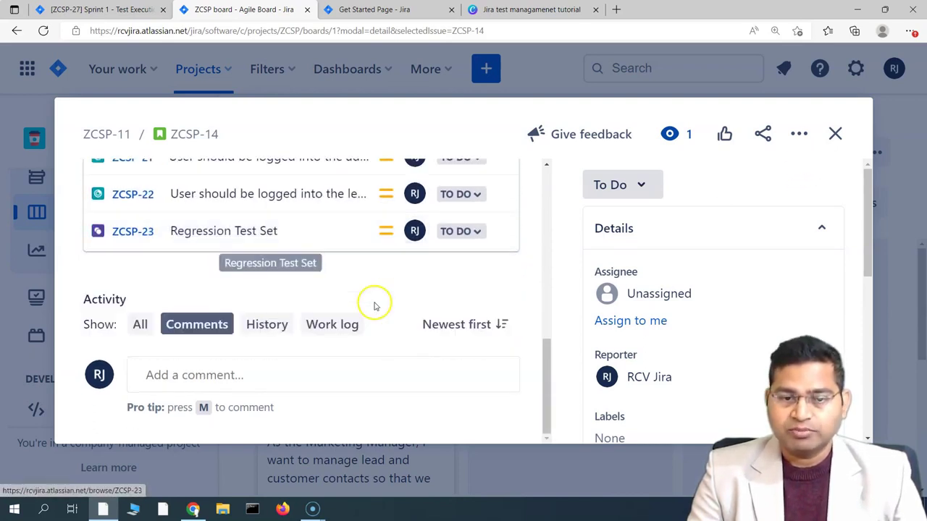
Load ZCSP-27 in a new tab by editing the ZCSP-22 URL, and collapse the sidebar.
click(135, 197)
text(7)
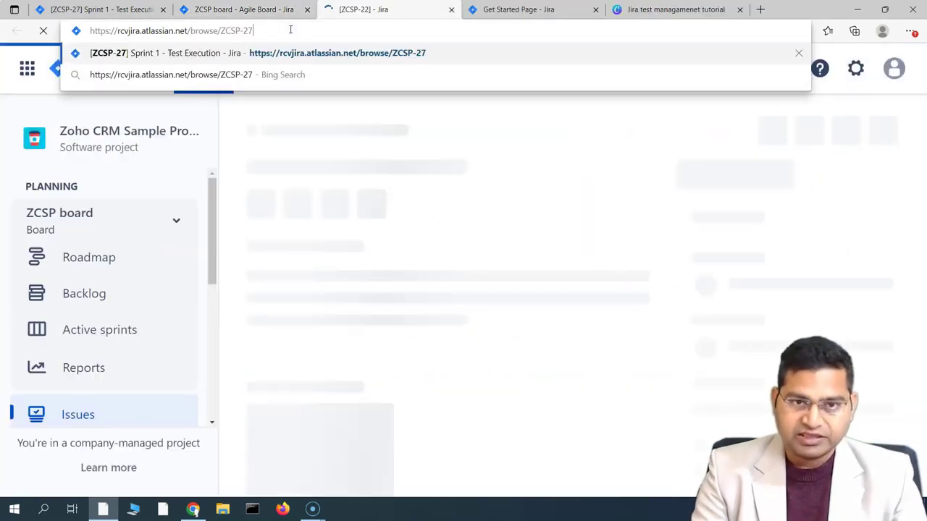
key(Return)
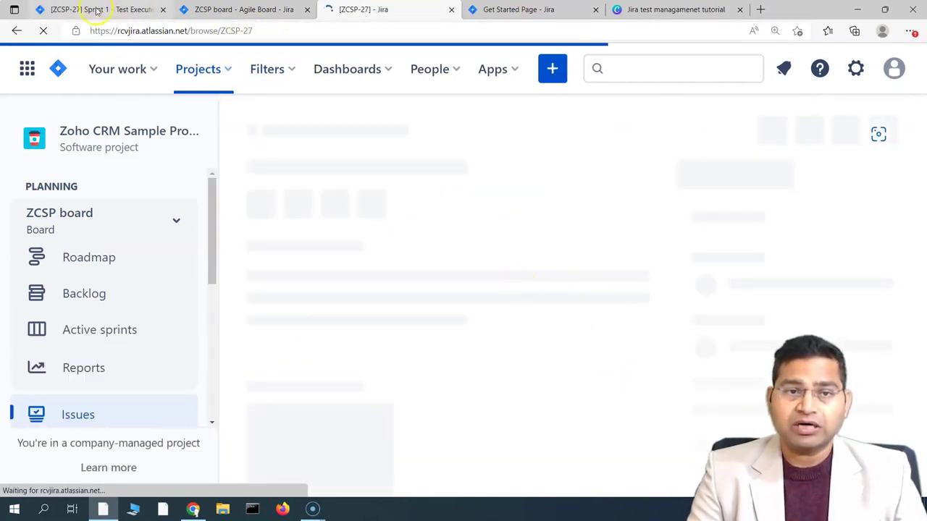
click(217, 10)
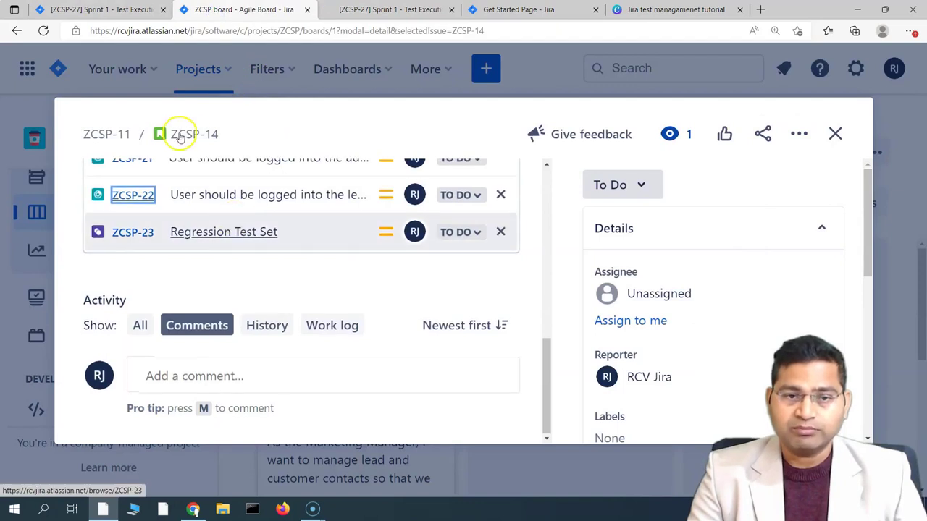
click(384, 9)
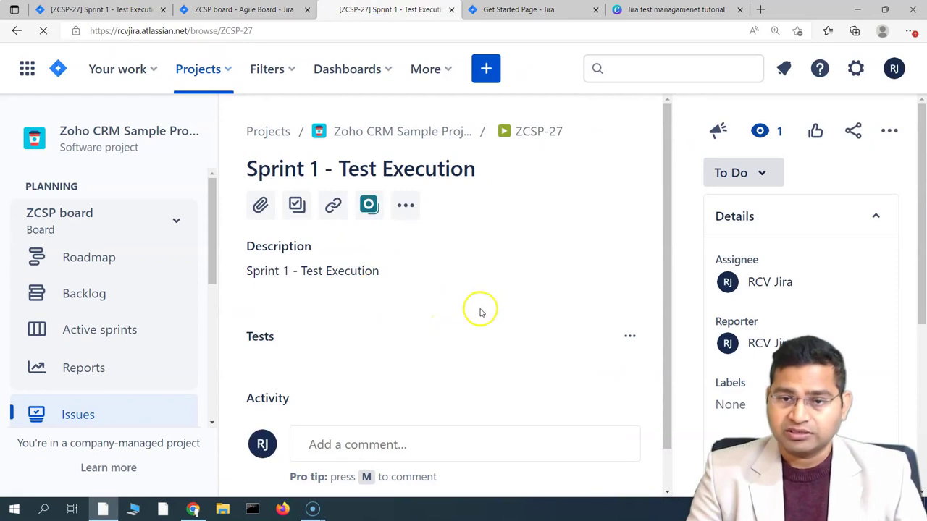
scroll(478, 242, down, 3)
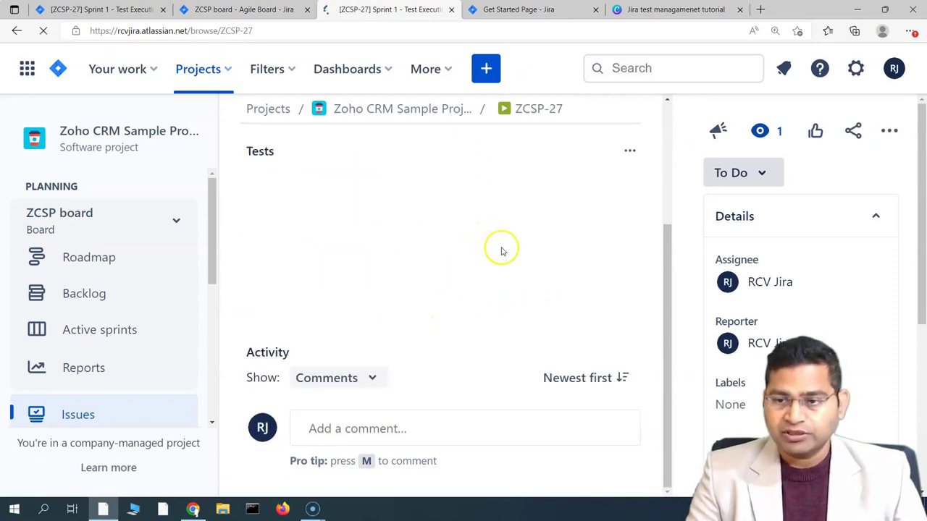
scroll(557, 261, up, 5)
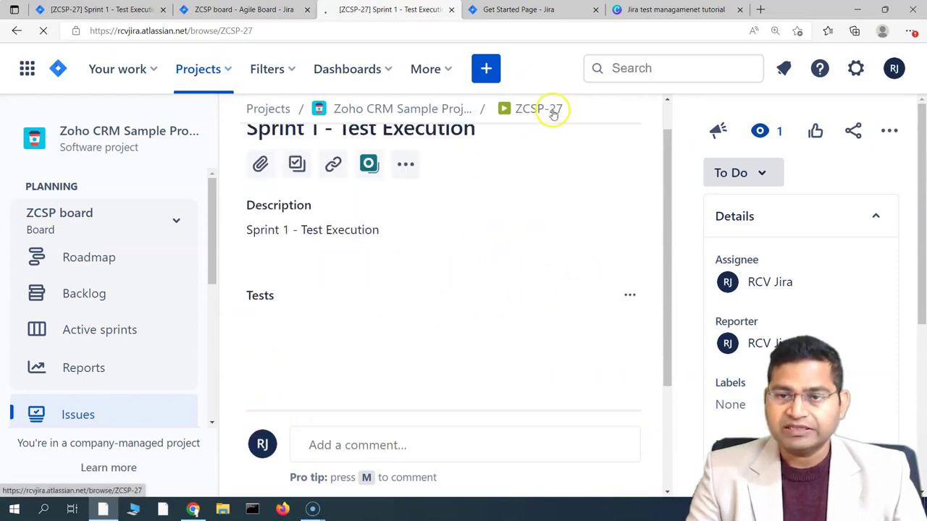
click(215, 133)
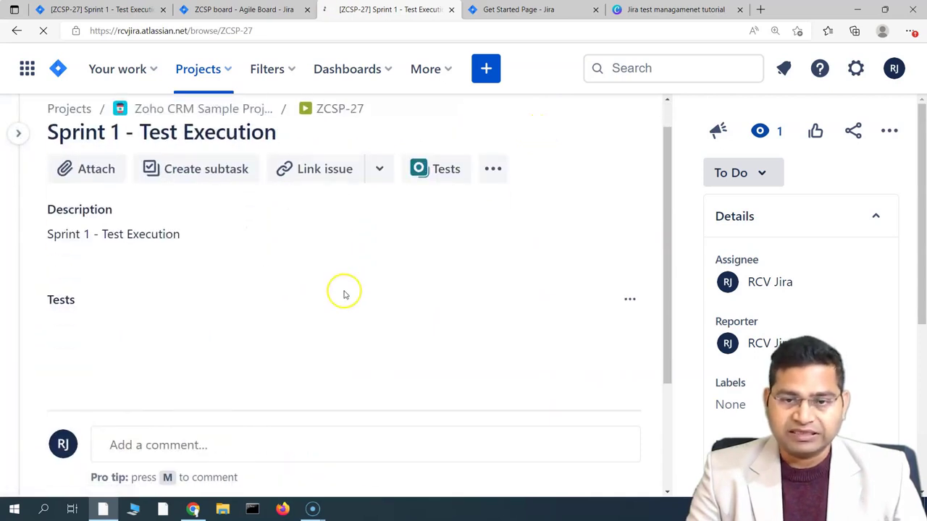
Add a 'relates to' link from test execution ZCSP-27 to story ZCSP-14.
click(380, 206)
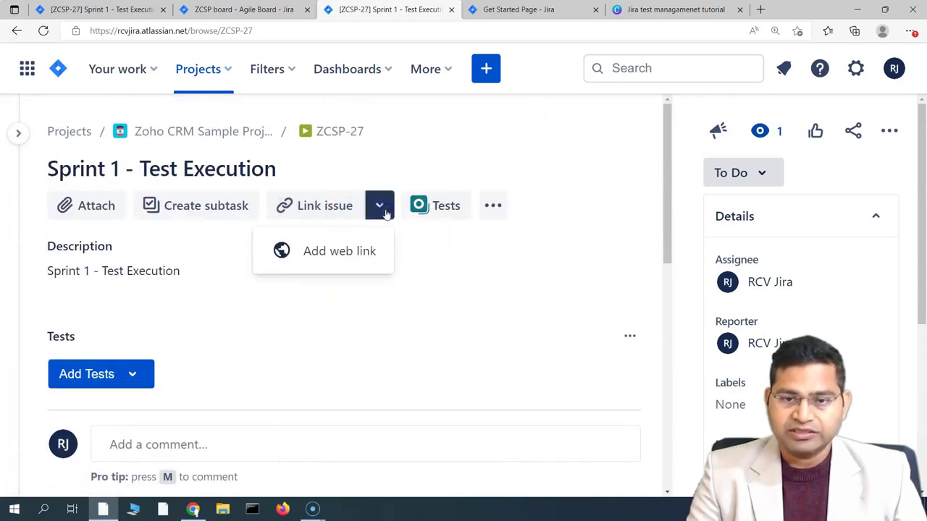
click(325, 211)
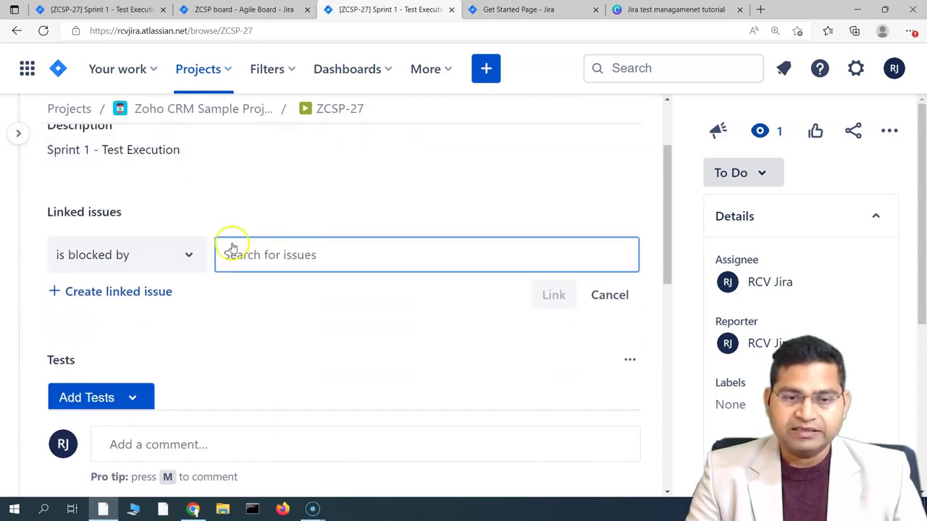
click(190, 256)
scroll(142, 340, down, 3)
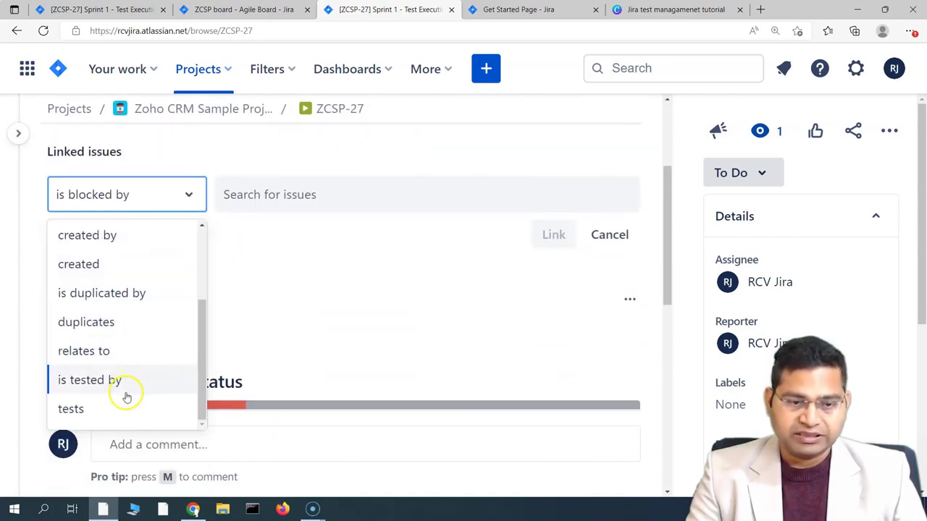
click(120, 352)
click(350, 212)
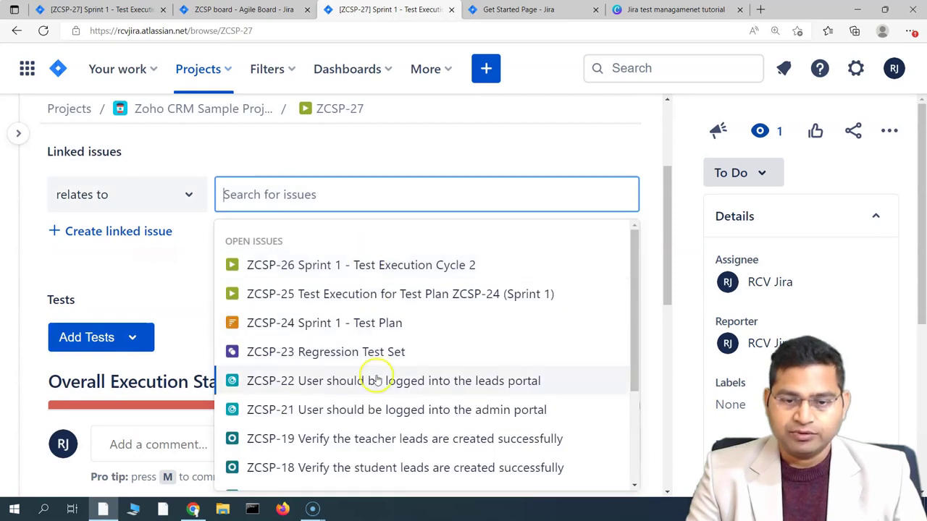
scroll(372, 381, down, 3)
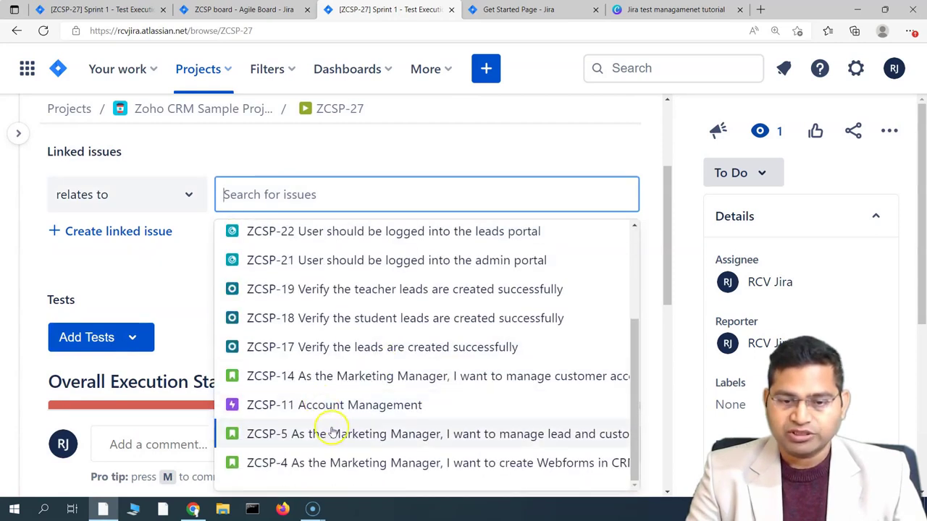
click(340, 376)
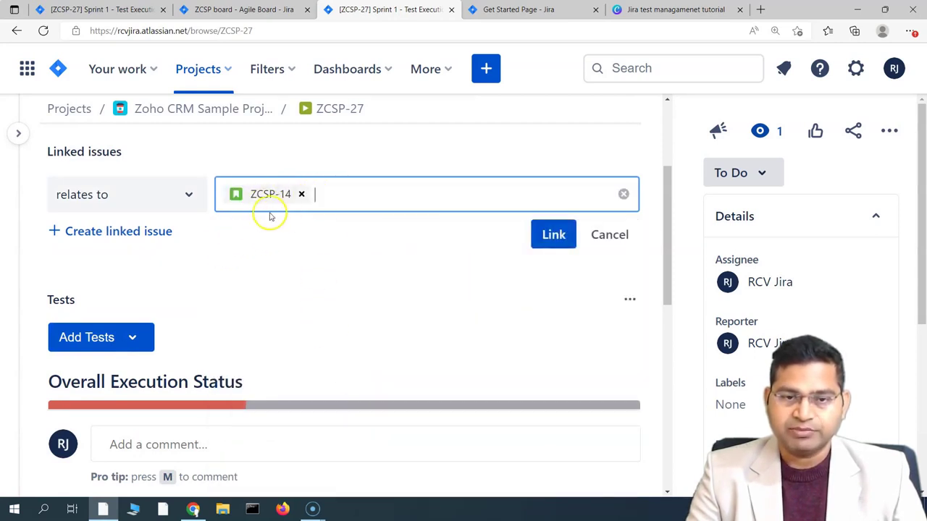
click(555, 235)
scroll(362, 290, up, 3)
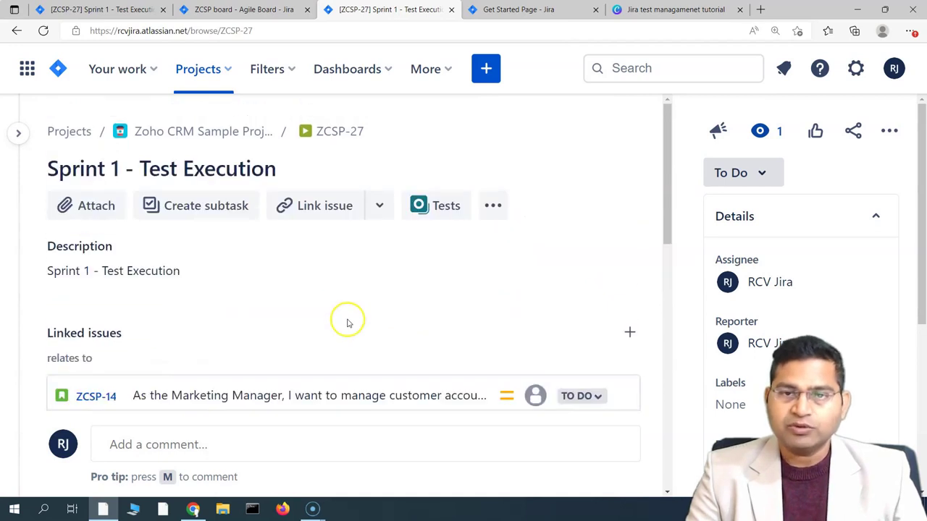
Reopen story ZCSP-14 on the board and follow its link to test execution ZCSP-27.
click(217, 9)
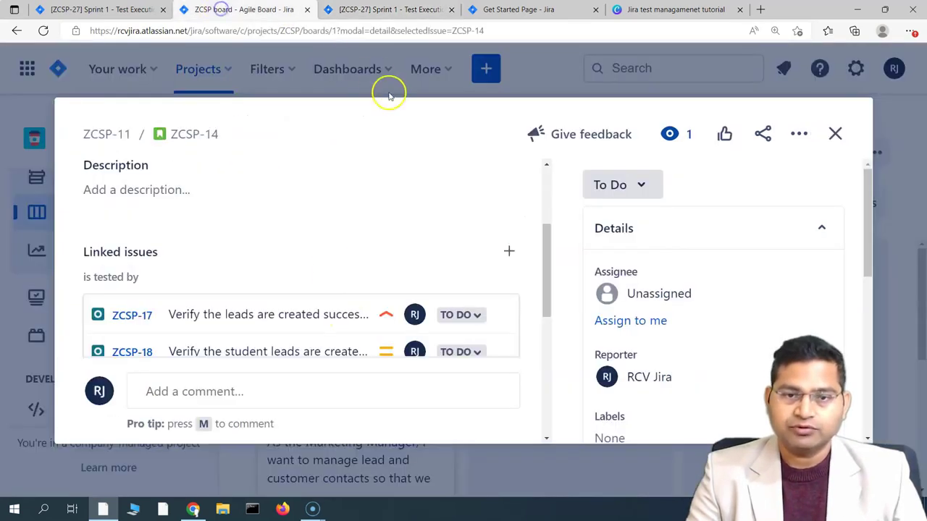
click(835, 133)
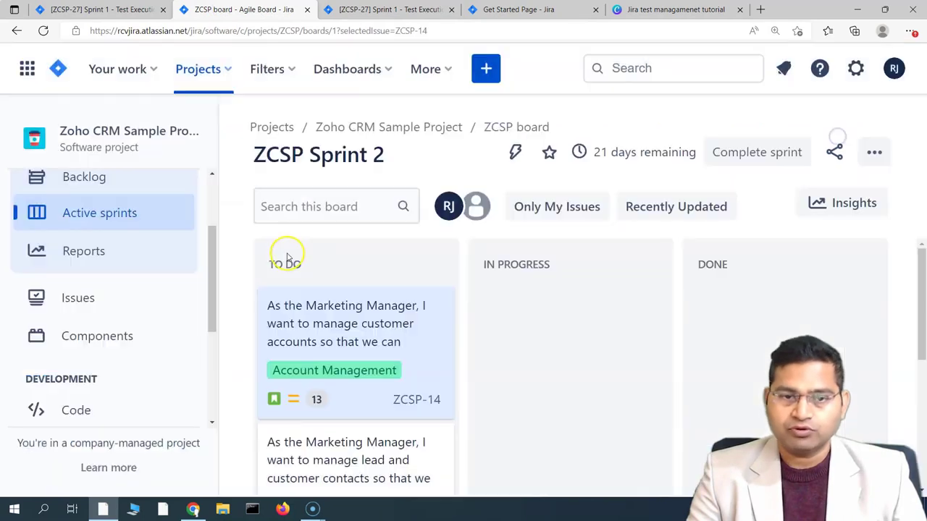
click(366, 336)
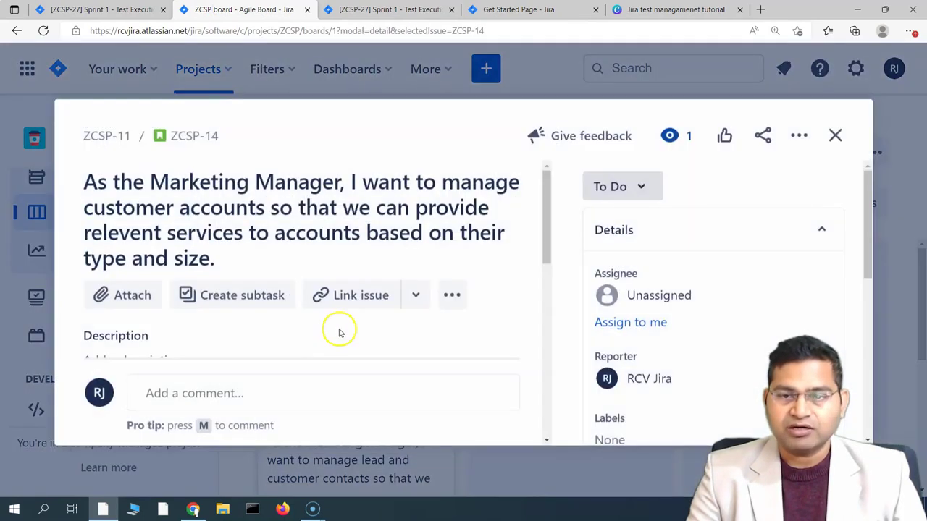
scroll(455, 290, down, 7)
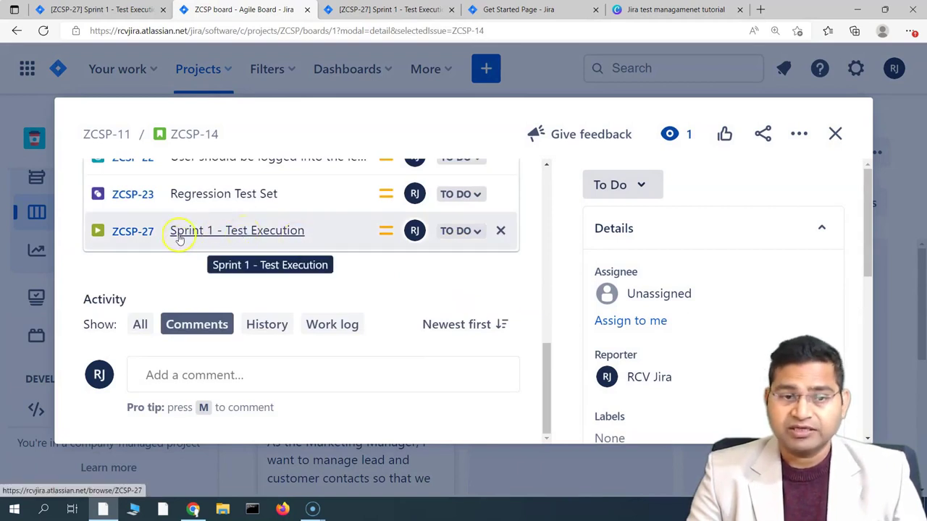
click(226, 235)
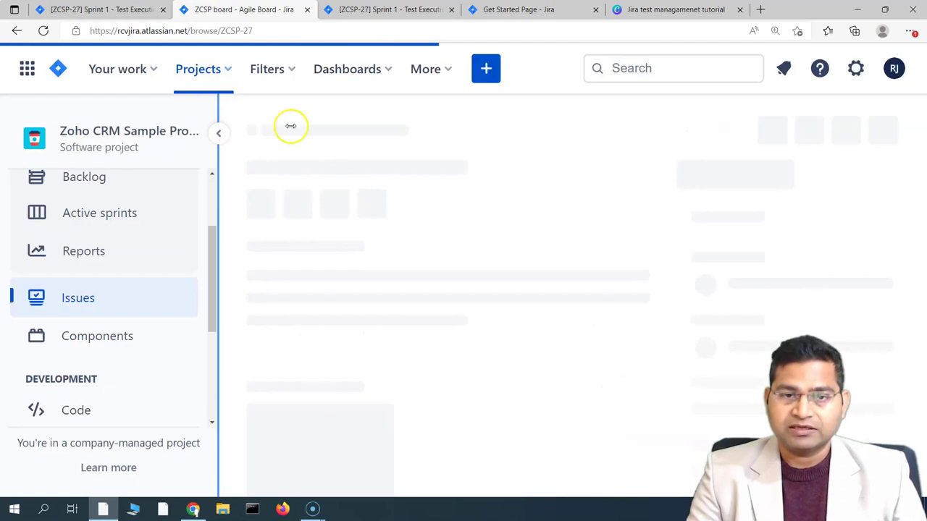
Review ZCSP-27's Tests table: Manual run FAILED, Generic and Cucumber runs TO DO.
scroll(430, 315, down, 5)
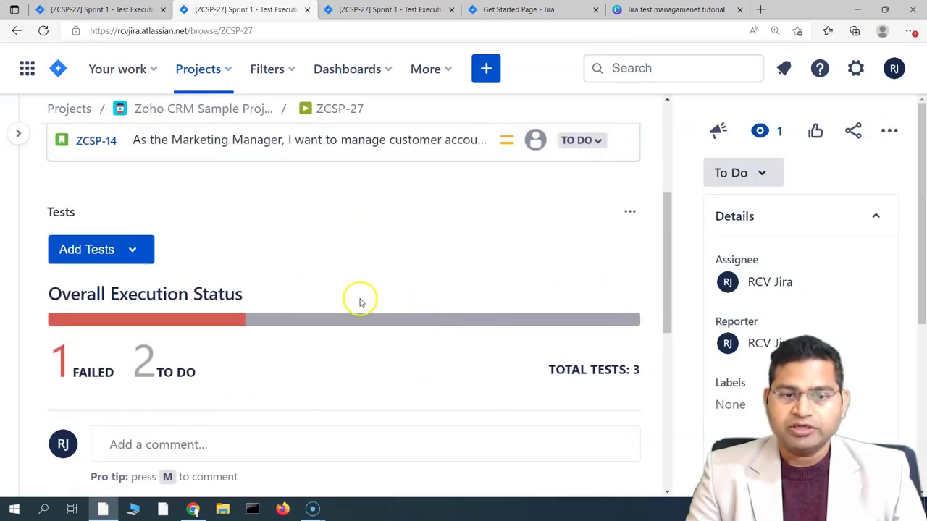
scroll(372, 399, down, 3)
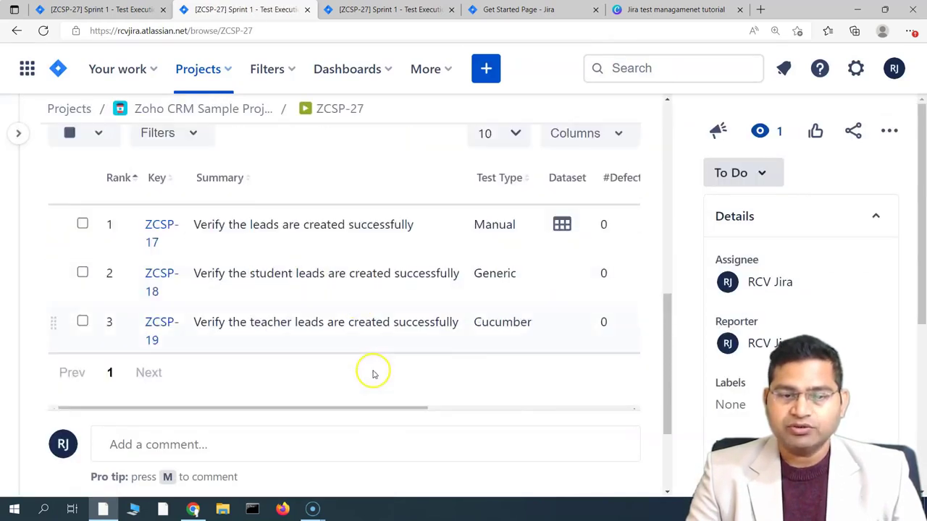
drag(311, 276, 514, 267)
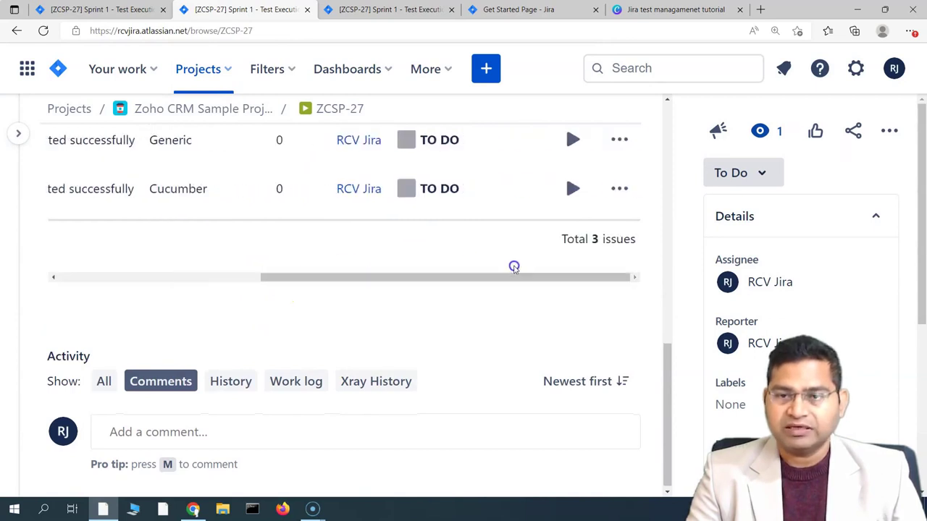
scroll(503, 239, up, 2)
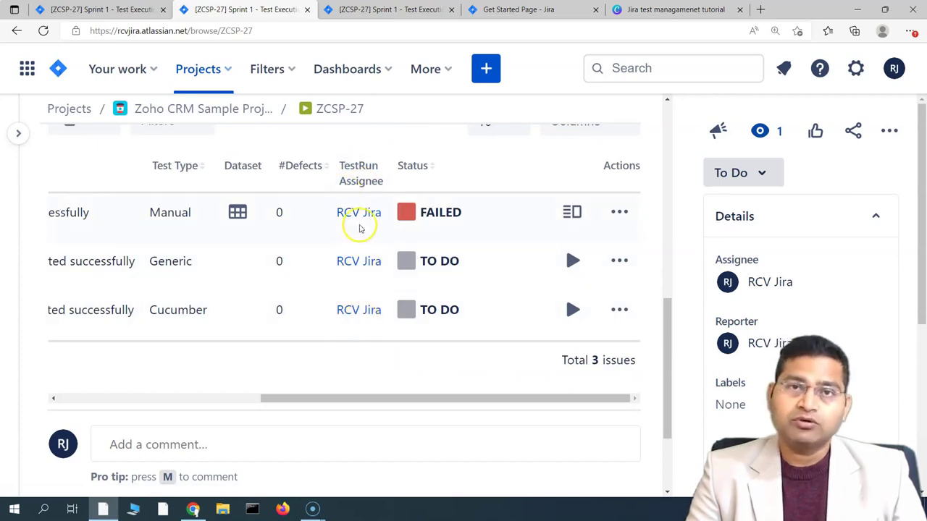
mouse_move(358, 309)
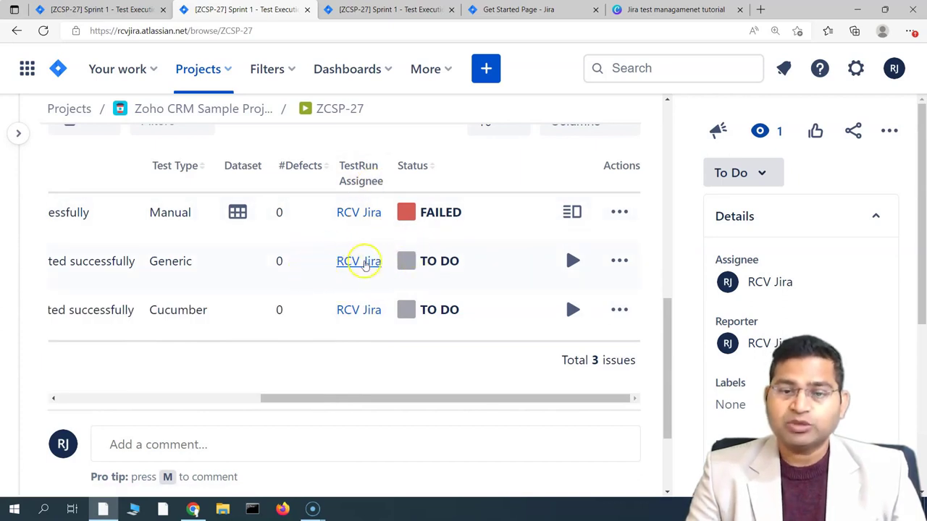
mouse_move(362, 266)
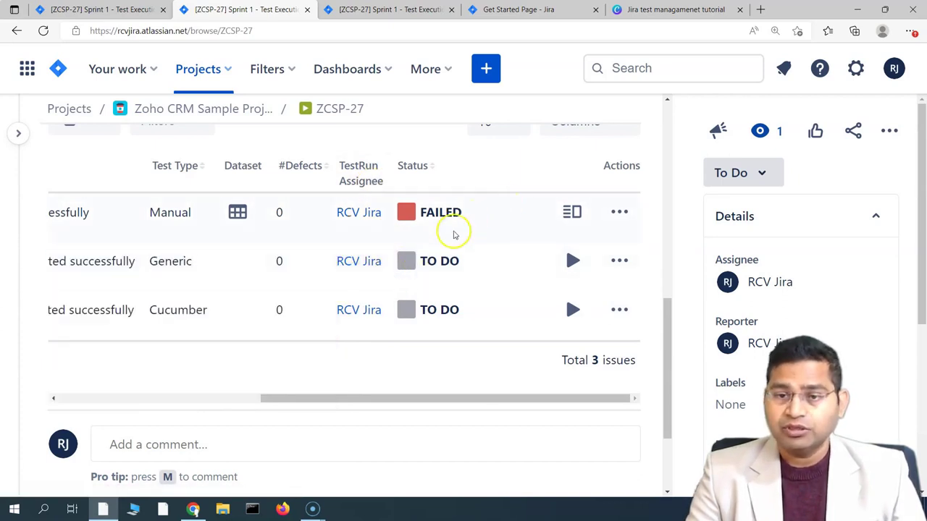
scroll(434, 239, up, 3)
scroll(441, 268, down, 4)
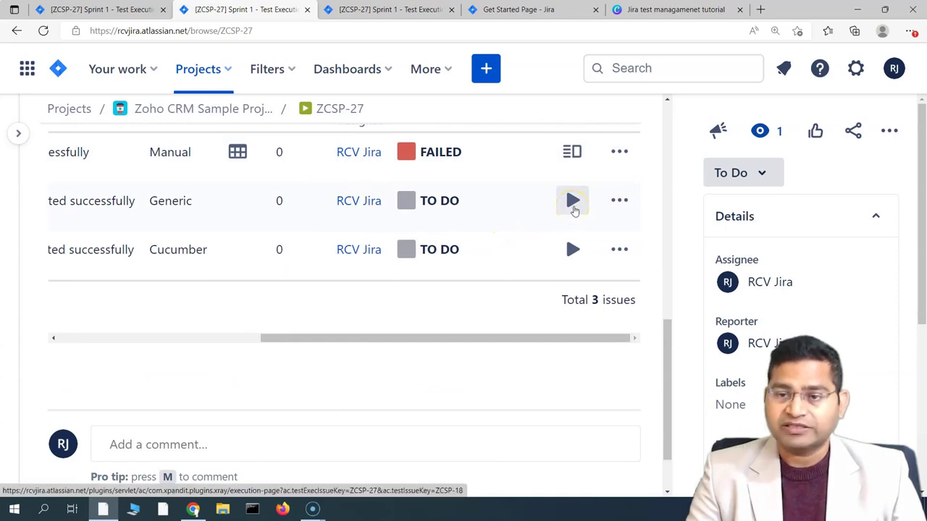
scroll(613, 289, up, 2)
scroll(629, 277, down, 1)
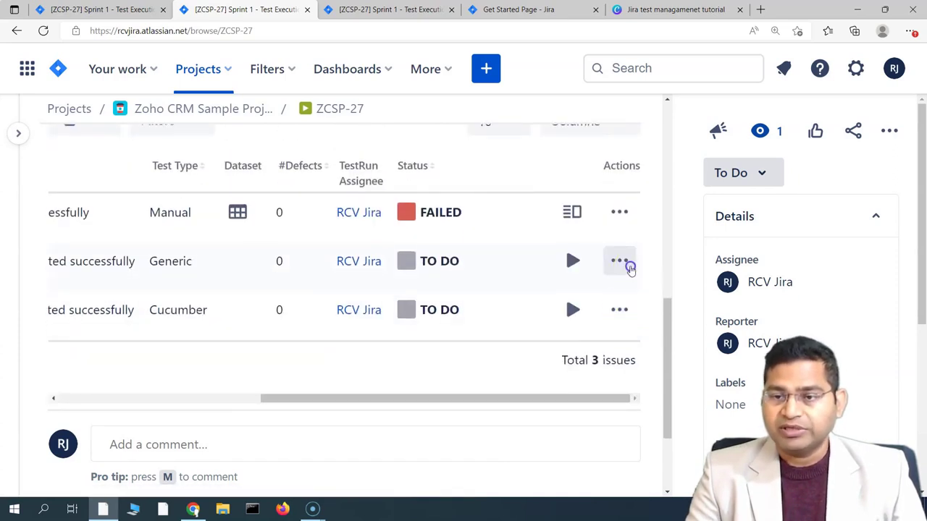
Execute the Generic test ZCSP-18 from its row in ZCSP-27's Tests table.
click(621, 262)
scroll(650, 296, up, 1)
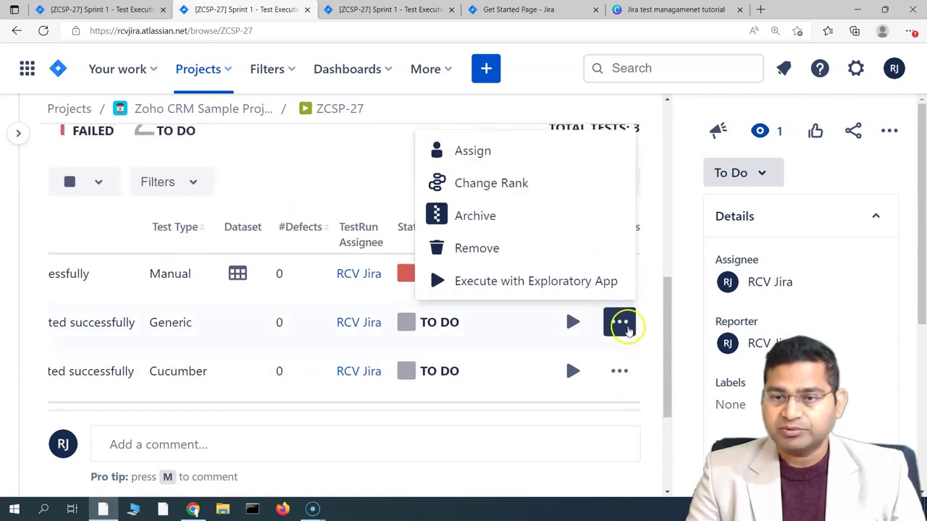
scroll(626, 318, up, 1)
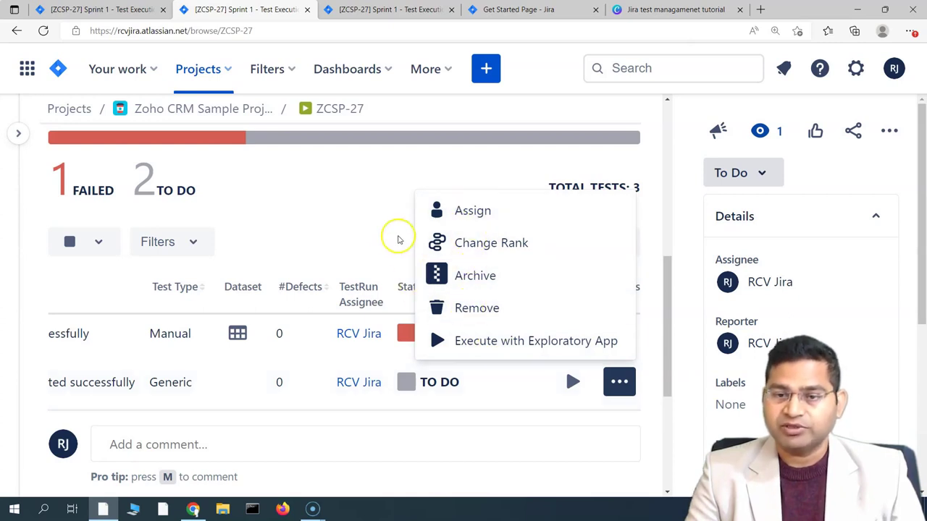
click(367, 237)
scroll(427, 229, down, 2)
scroll(426, 227, up, 2)
scroll(434, 231, down, 2)
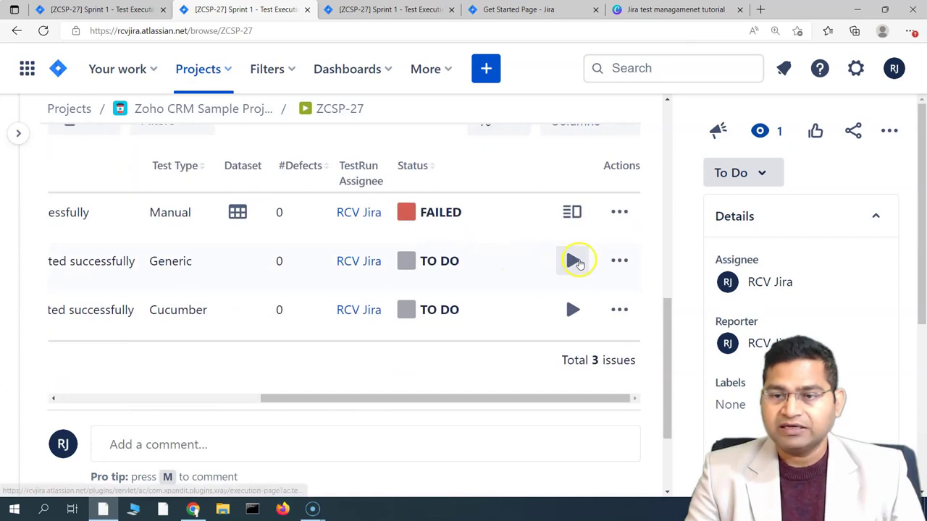
click(577, 262)
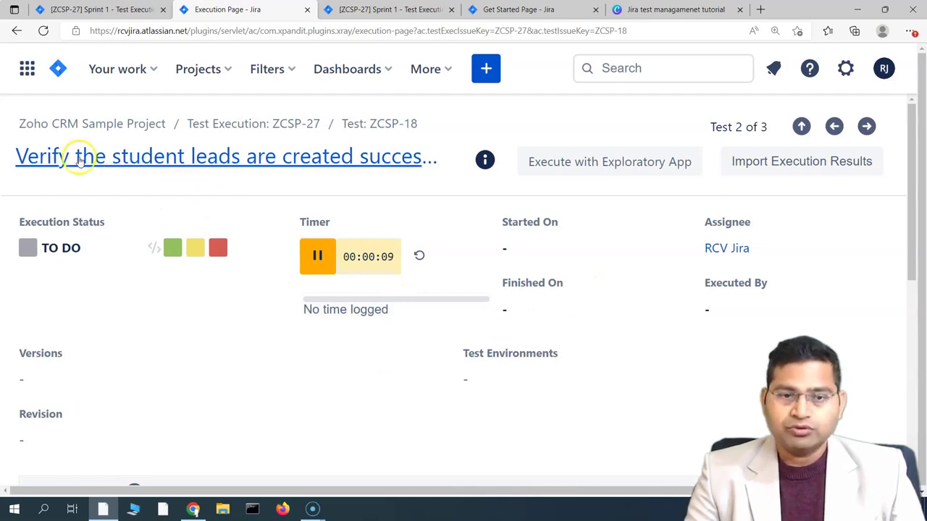
Read ZCSP-18's description, tests link to ZCSP-14 and definition on the execution page.
scroll(456, 310, down, 1)
scroll(455, 310, down, 3)
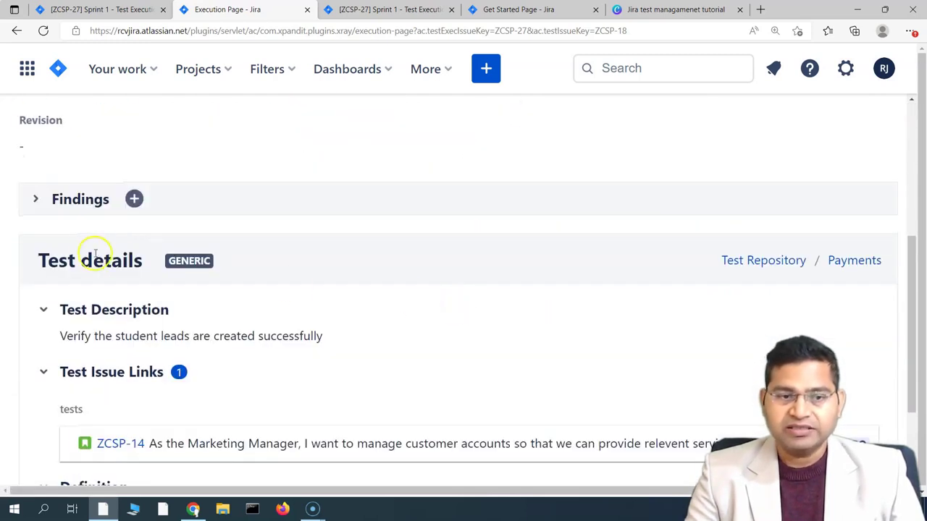
scroll(110, 289, down, 2)
drag(61, 218, 348, 215)
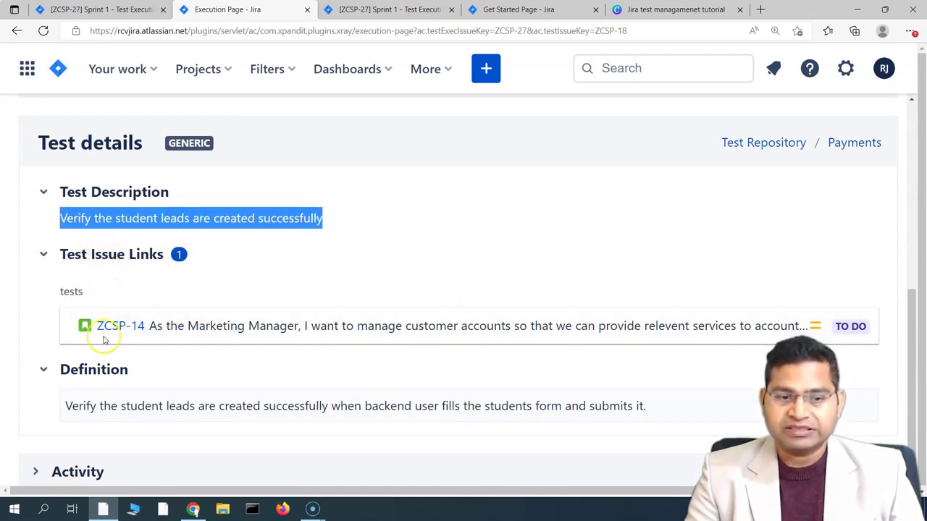
scroll(464, 308, down, 1)
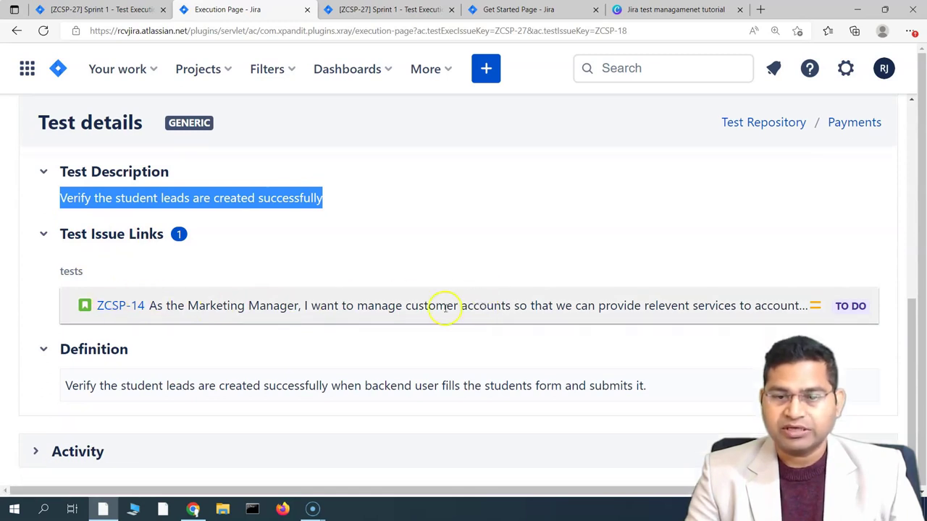
scroll(155, 384, up, 2)
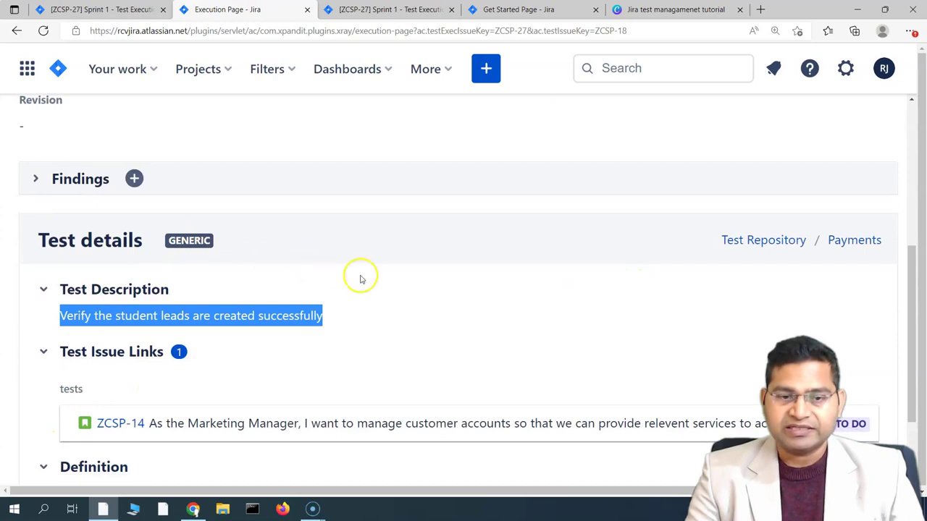
scroll(482, 325, down, 1)
scroll(471, 335, up, 5)
scroll(467, 332, down, 2)
scroll(467, 332, down, 3)
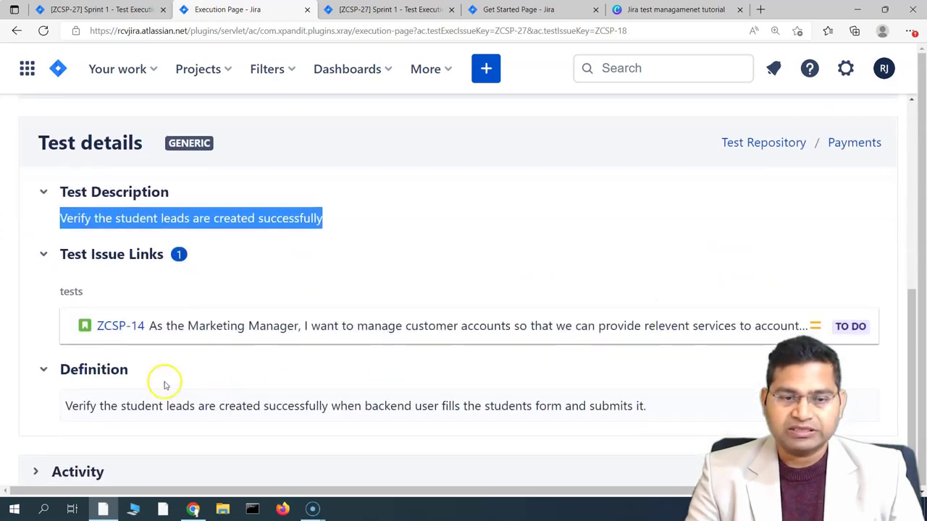
click(493, 240)
scroll(471, 260, up, 1)
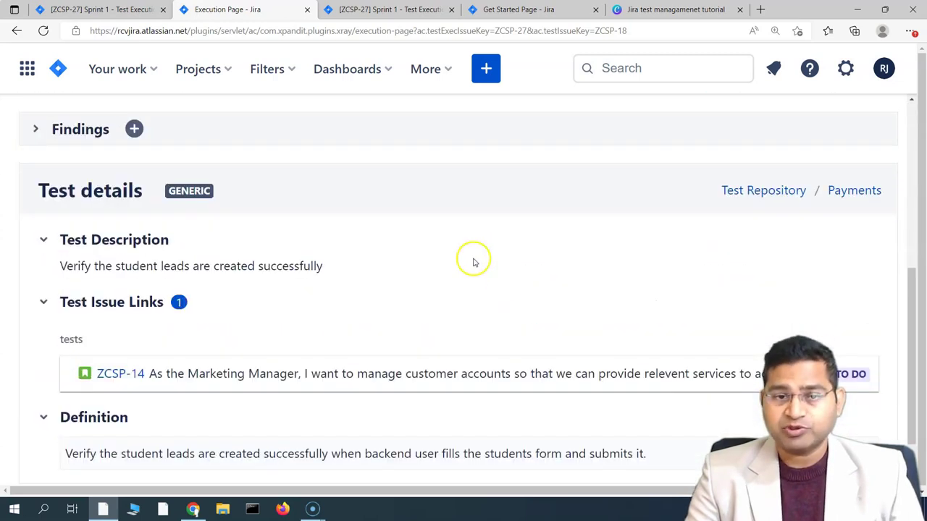
scroll(326, 253, down, 1)
click(48, 451)
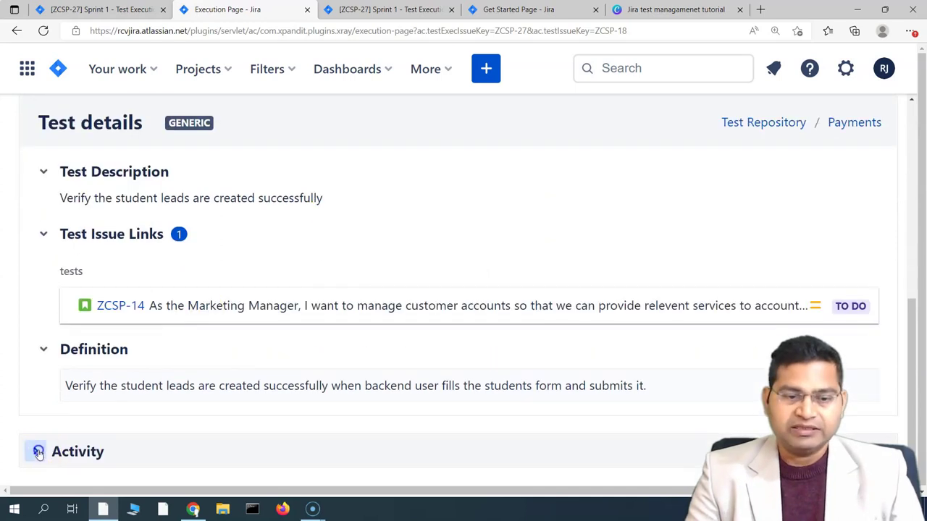
scroll(234, 367, down, 1)
scroll(269, 352, up, 1)
scroll(223, 403, down, 1)
scroll(109, 256, up, 2)
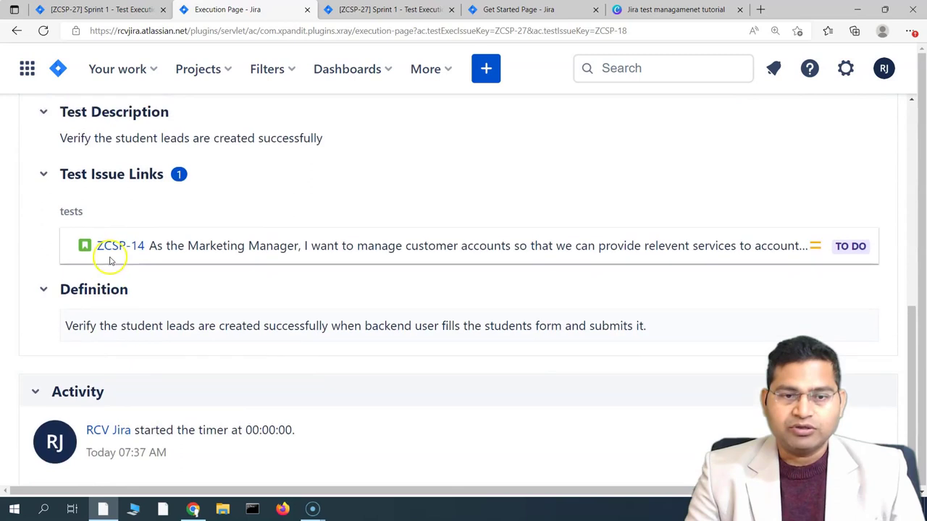
scroll(225, 267, down, 1)
scroll(225, 267, down, 1)
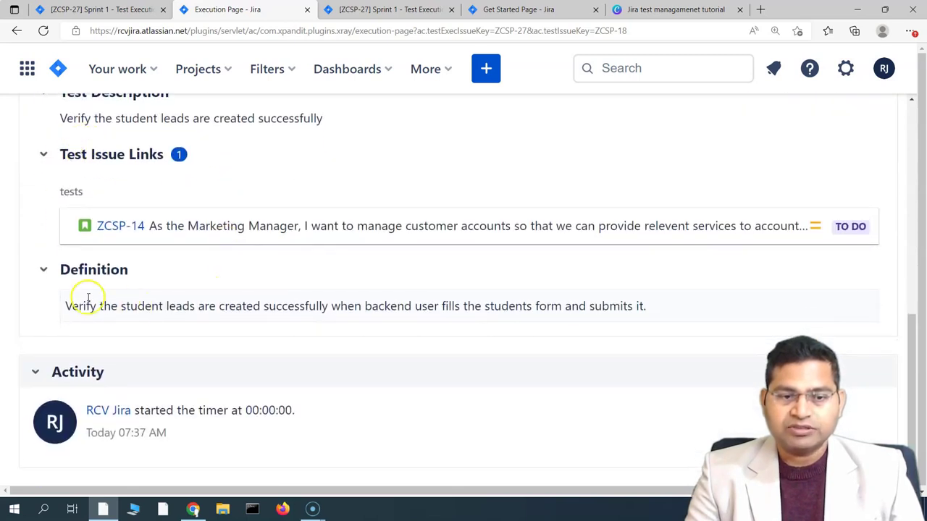
drag(66, 305, 634, 298)
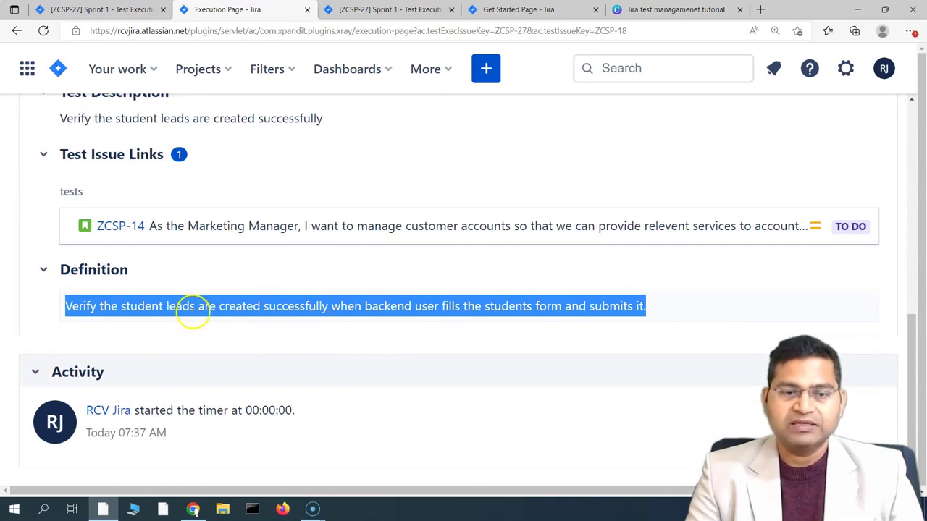
click(193, 310)
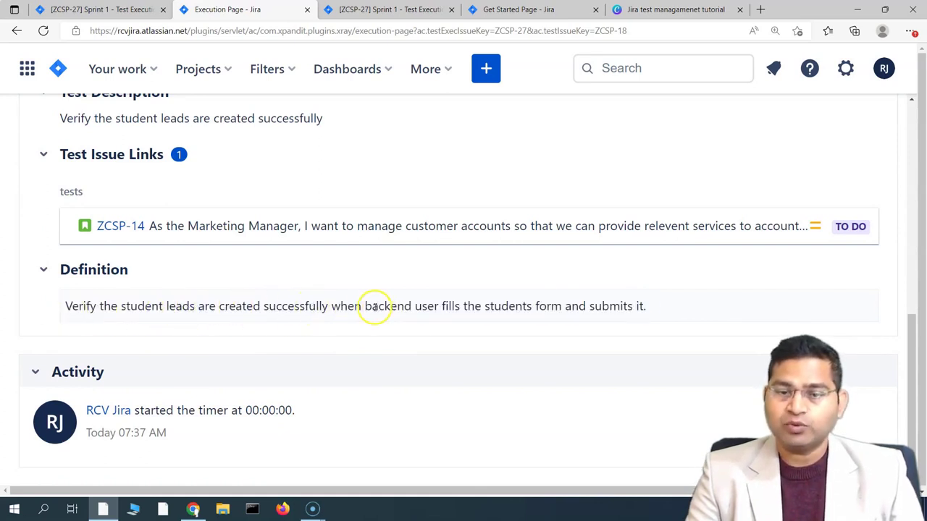
drag(355, 305, 660, 306)
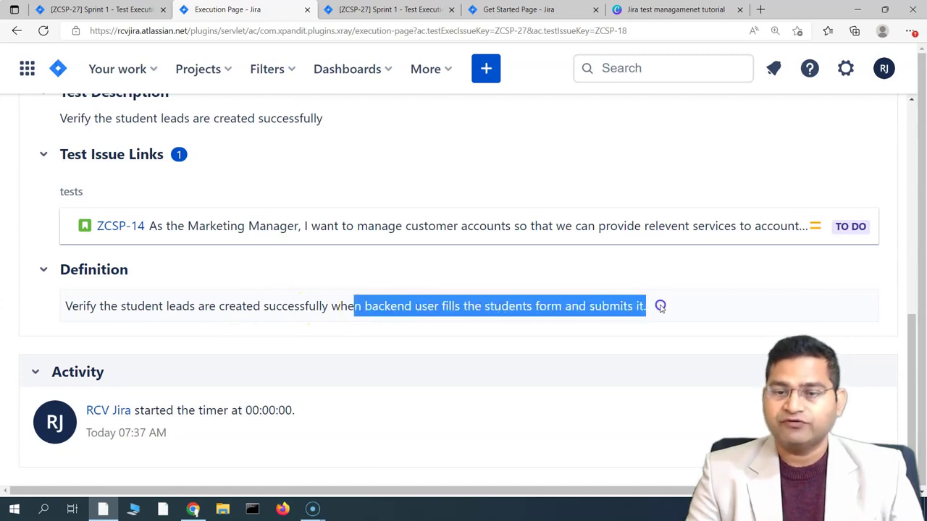
click(526, 310)
scroll(685, 314, up, 2)
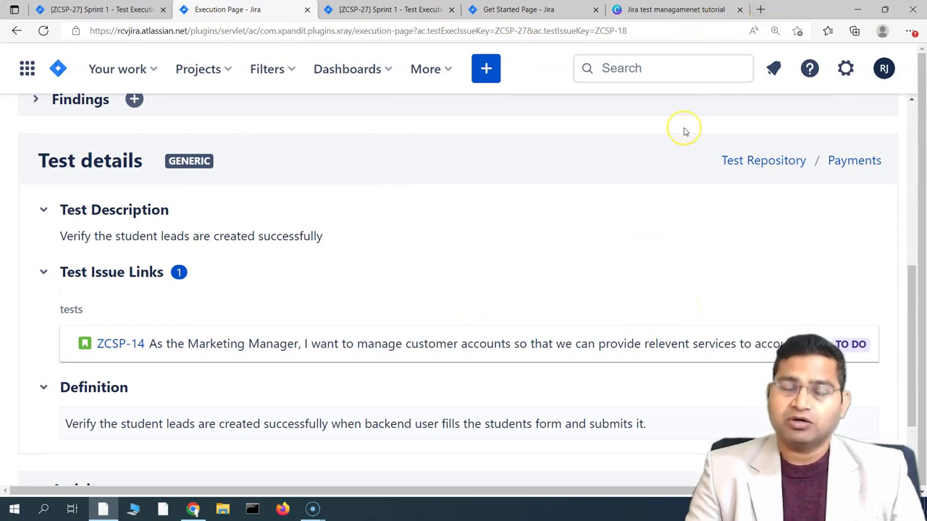
scroll(534, 326, down, 2)
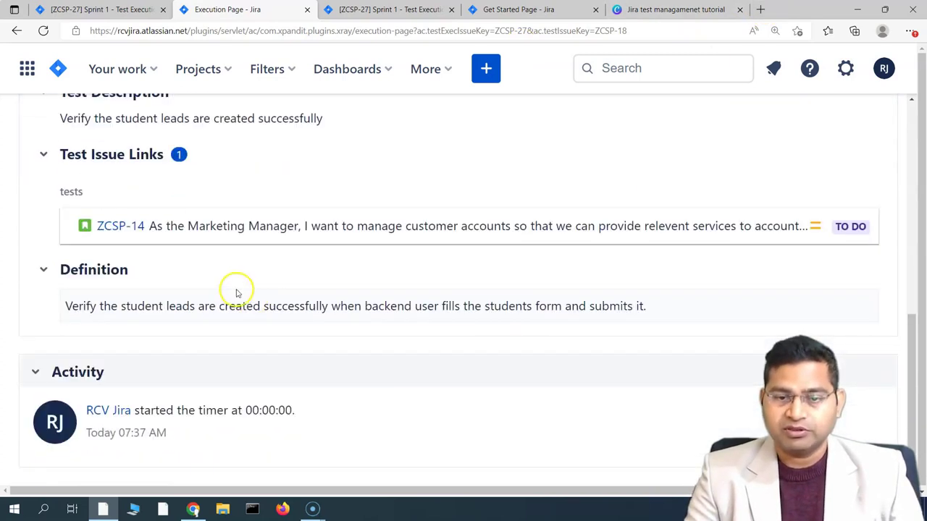
drag(189, 306, 647, 318)
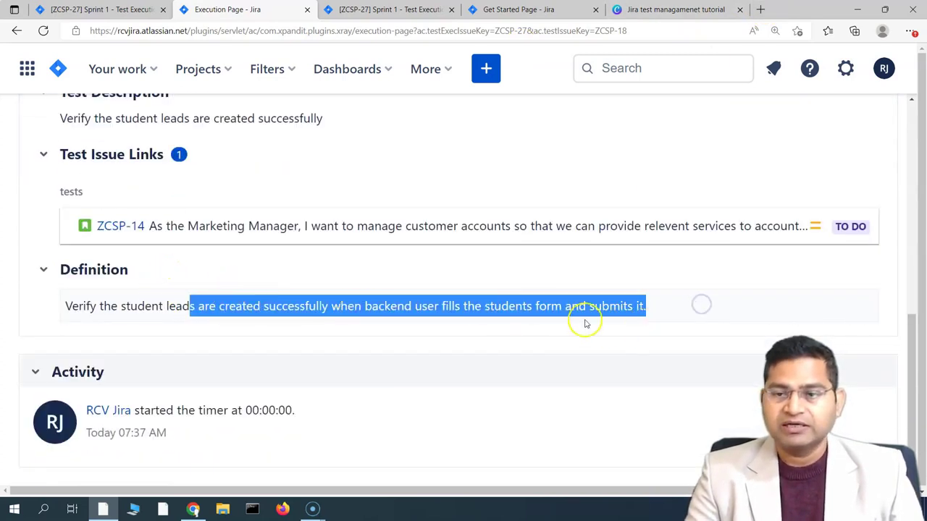
click(535, 319)
scroll(533, 319, up, 2)
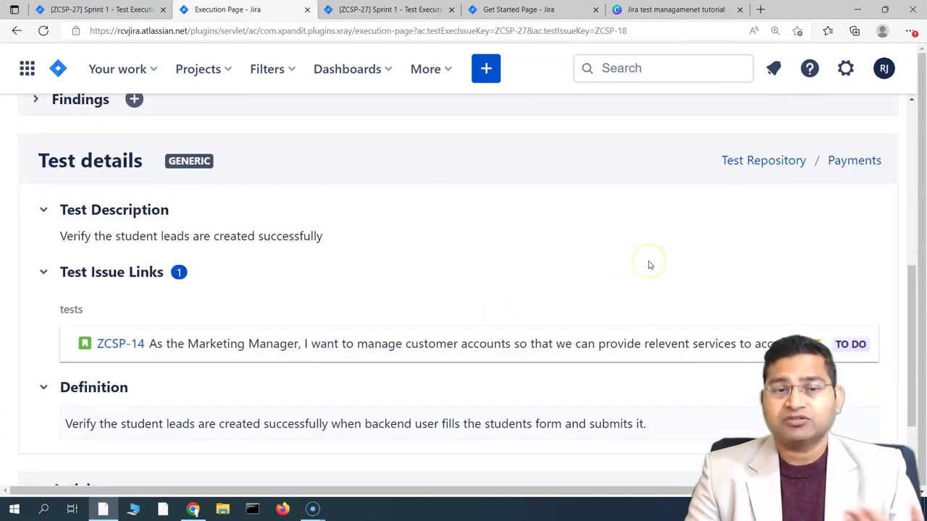
scroll(236, 309, down, 2)
drag(65, 306, 690, 306)
click(544, 277)
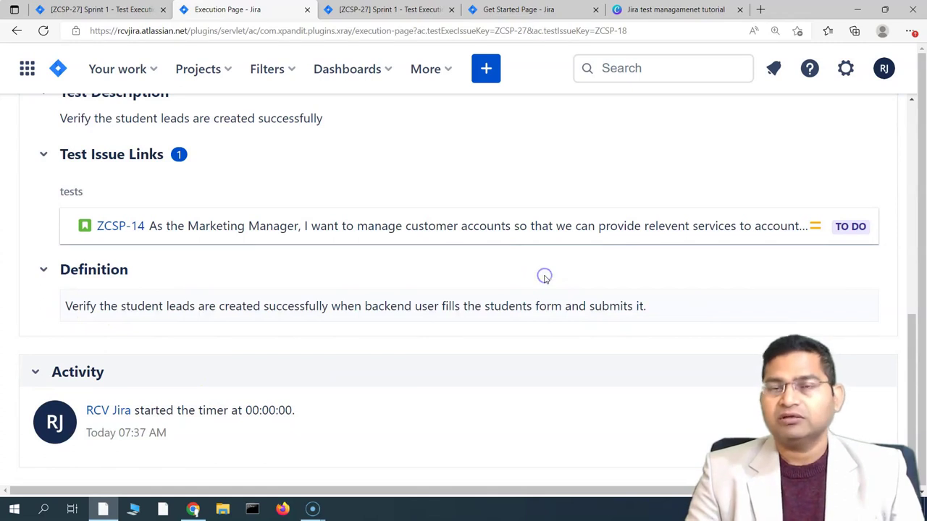
drag(328, 308, 657, 312)
click(658, 312)
scroll(481, 314, up, 4)
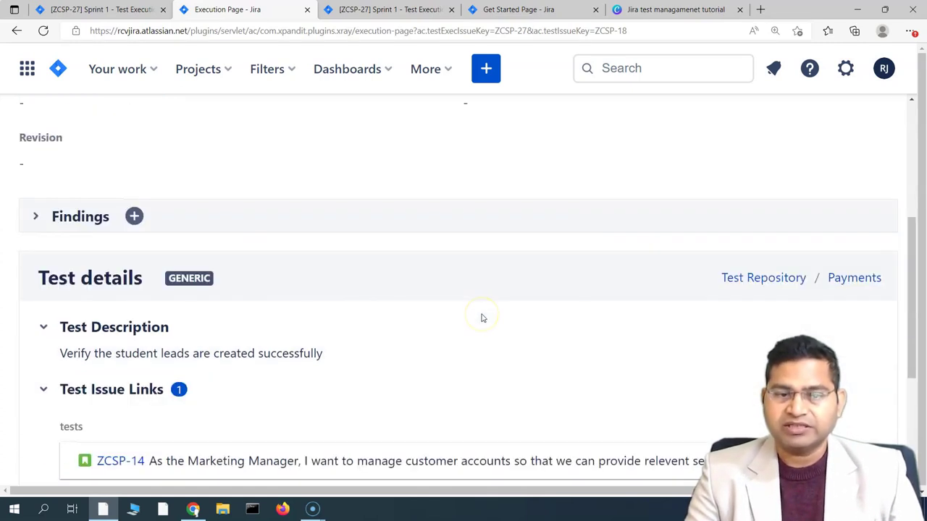
scroll(437, 348, up, 3)
Expand Findings (0 defects, 0 evidence) and start a comment on the ZCSP-18 run.
scroll(37, 403, down, 3)
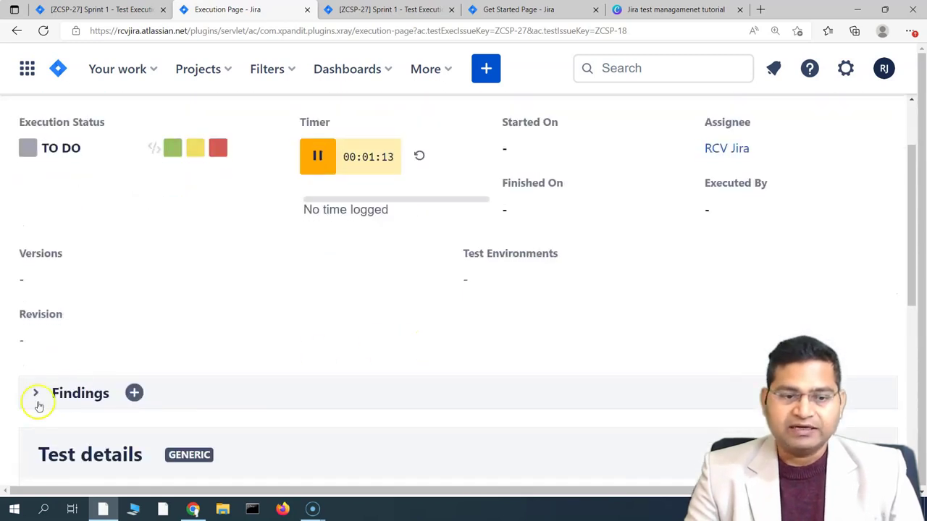
click(36, 277)
click(50, 281)
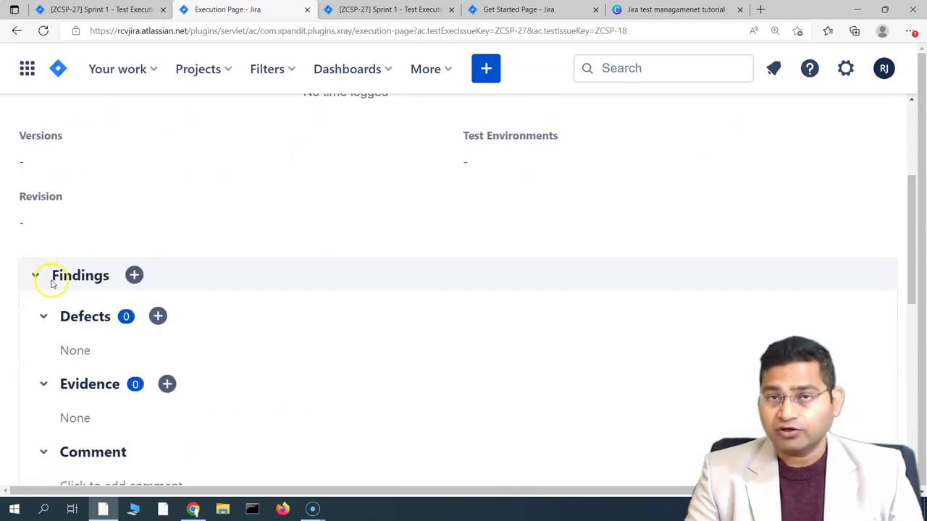
scroll(277, 302, down, 1)
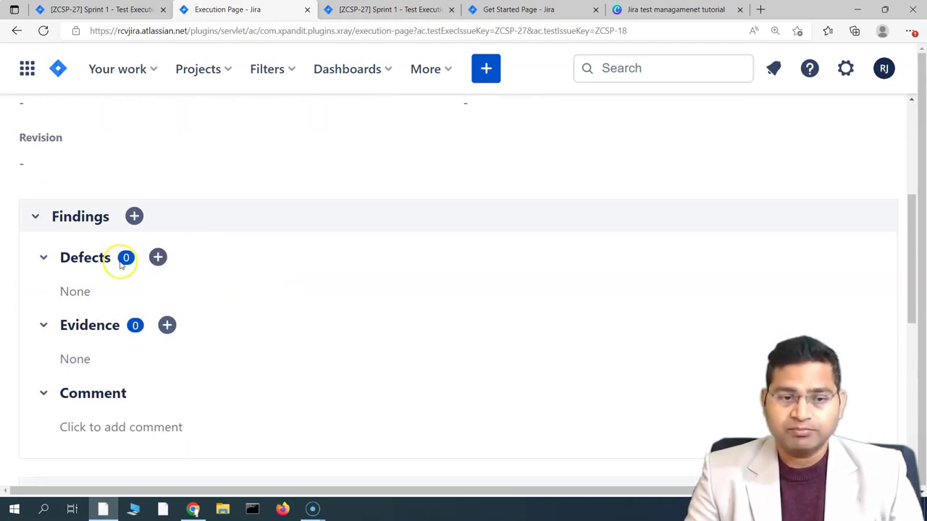
click(36, 217)
click(36, 218)
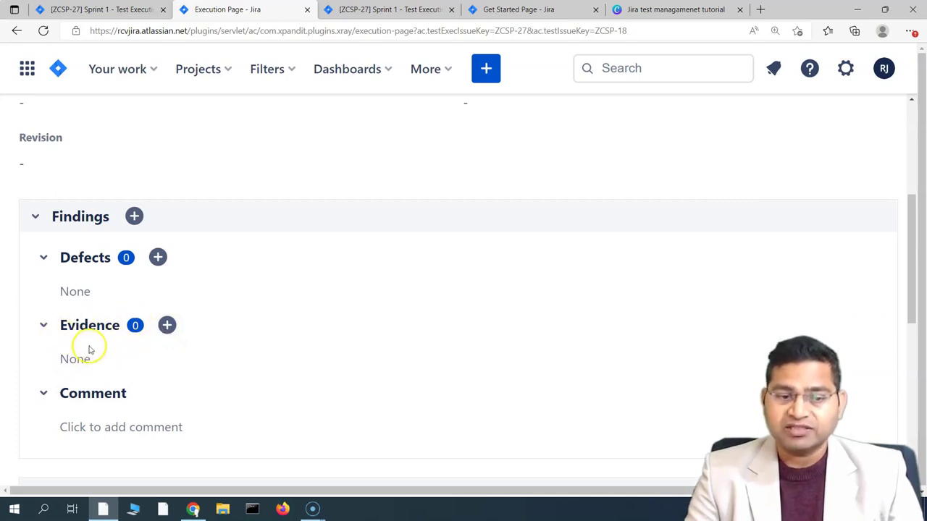
click(124, 430)
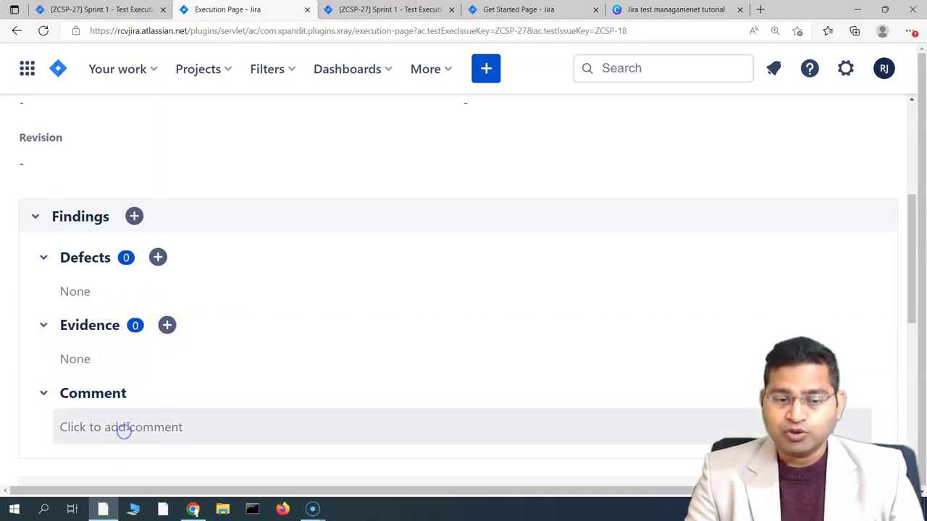
scroll(163, 218, down, 1)
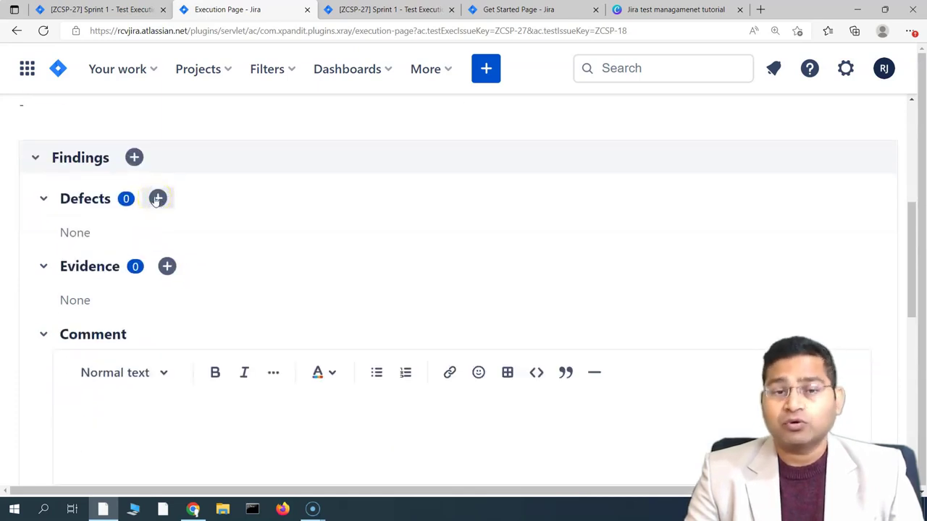
Choose Add Defects from the Defects + menu to associate existing issues with ZCSP-18.
click(157, 200)
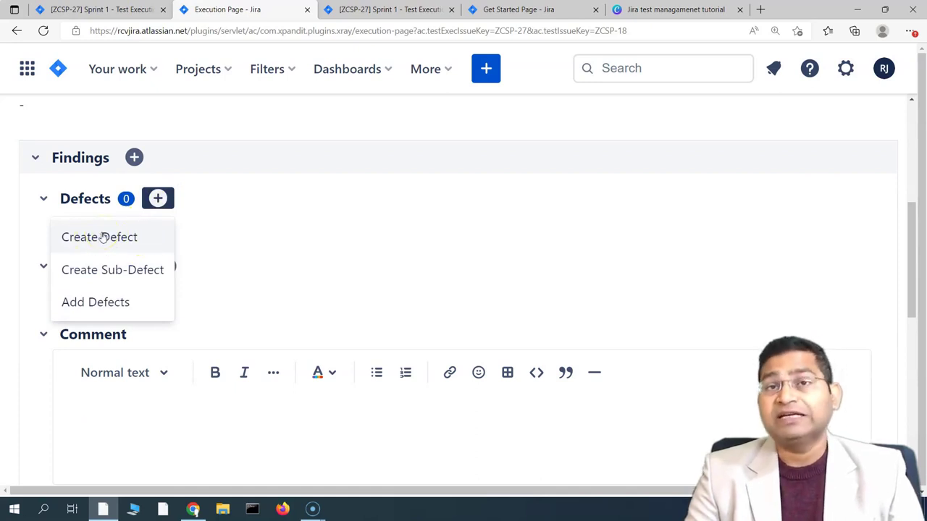
click(121, 251)
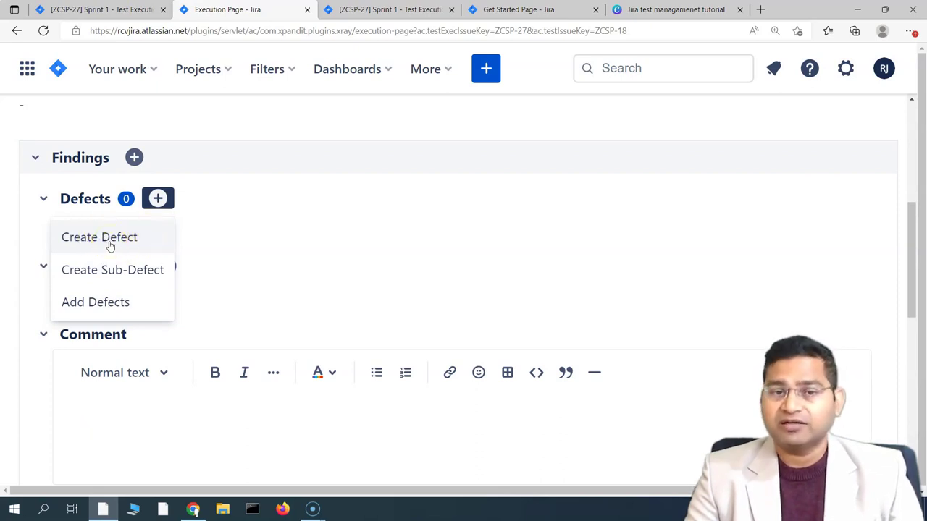
click(277, 265)
click(157, 199)
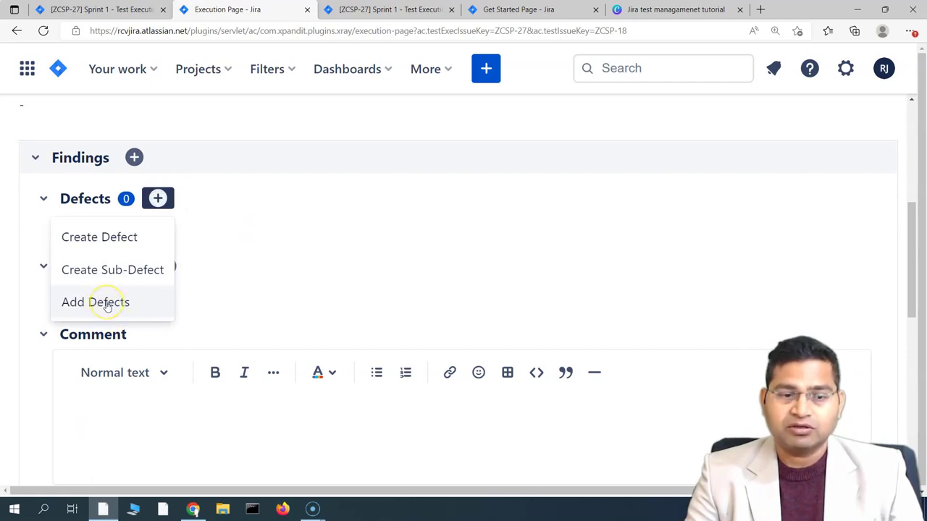
click(106, 303)
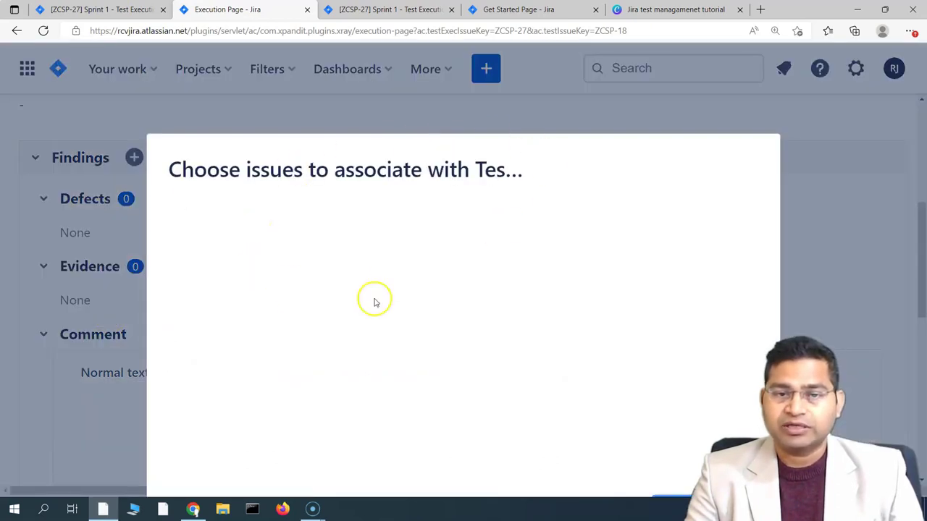
Check the Select Issues history list, then cancel Choose issues so Defects stays 0.
click(269, 242)
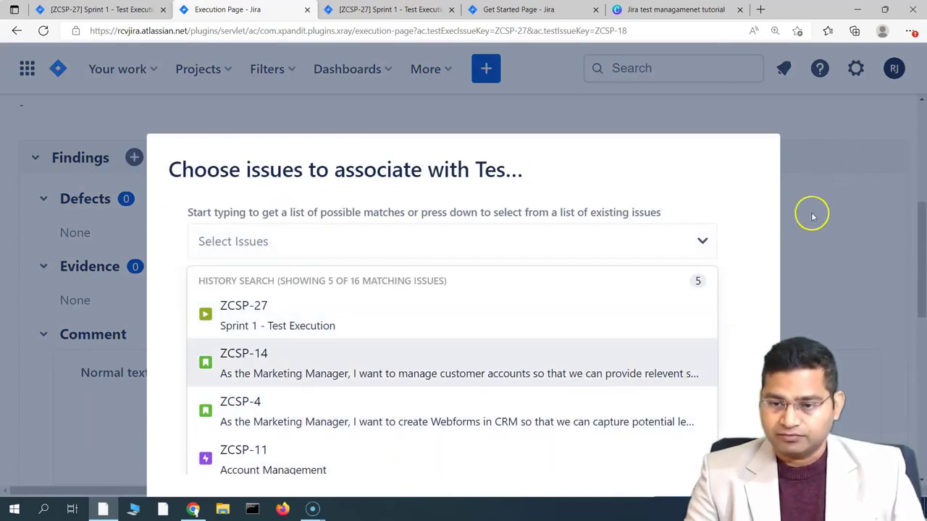
key(ctrl+minus)
key(ctrl+minus)
key(ctrl+minus)
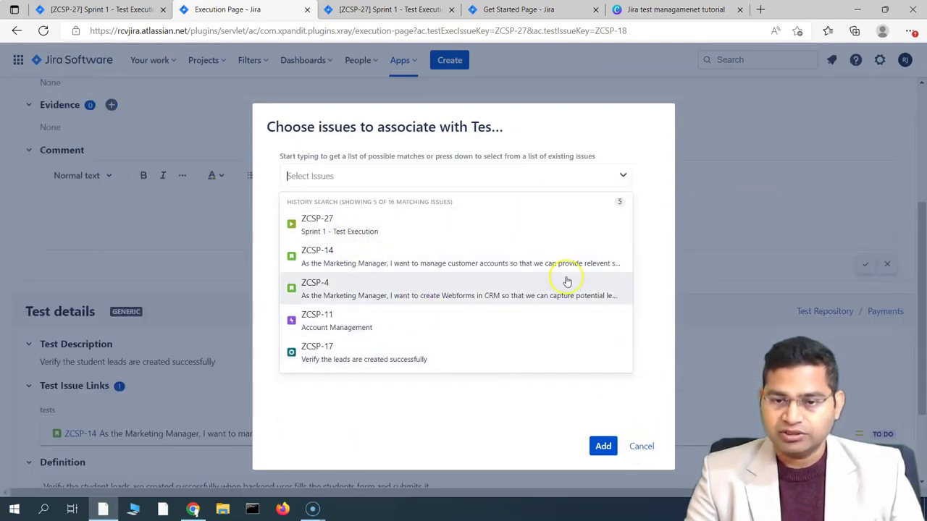
click(641, 446)
key(ctrl+plus)
key(ctrl+plus)
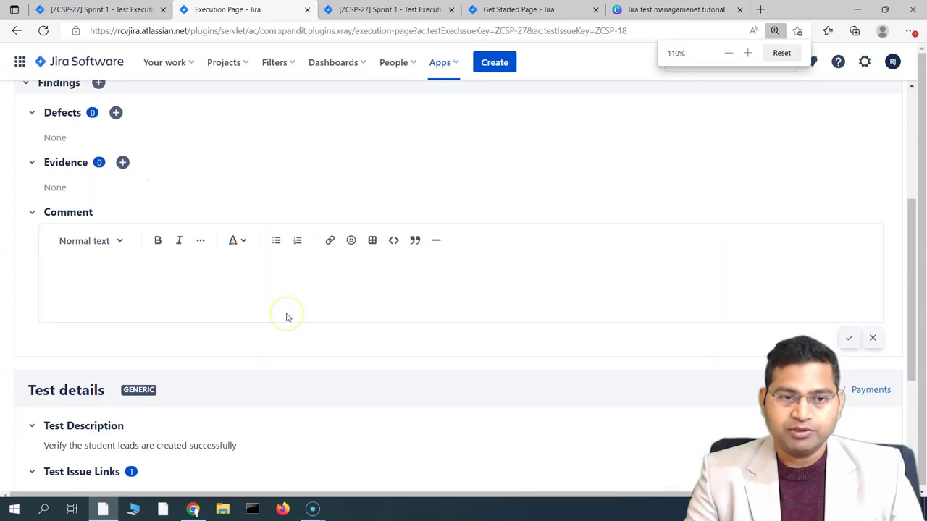
key(ctrl+plus)
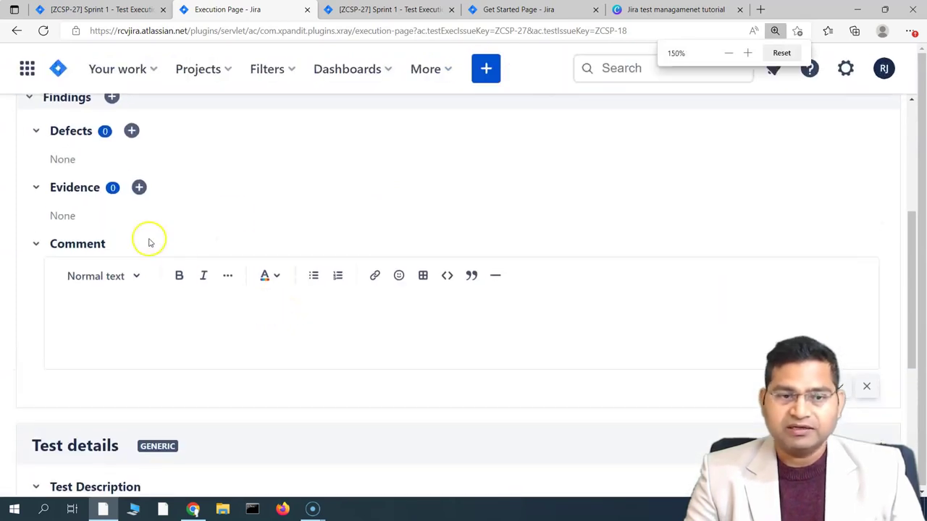
scroll(202, 232, up, 3)
scroll(152, 326, down, 1)
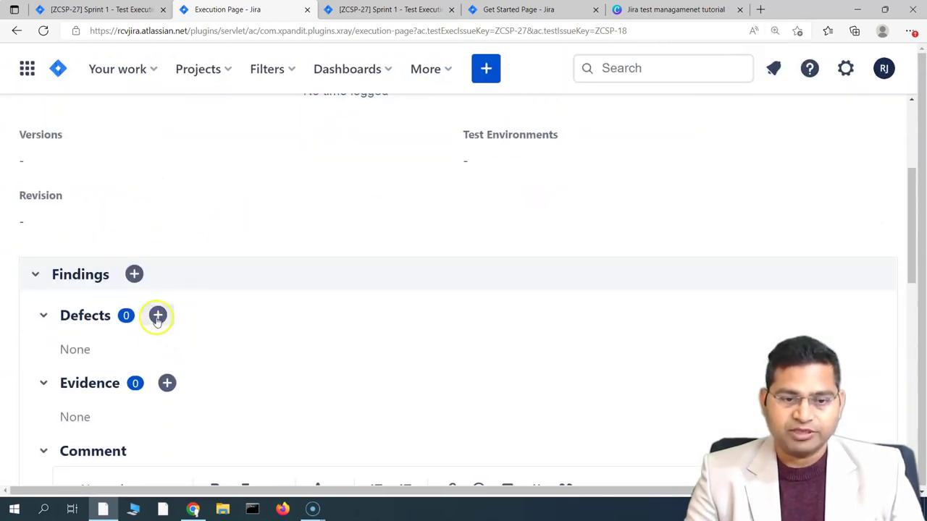
scroll(74, 285, down, 2)
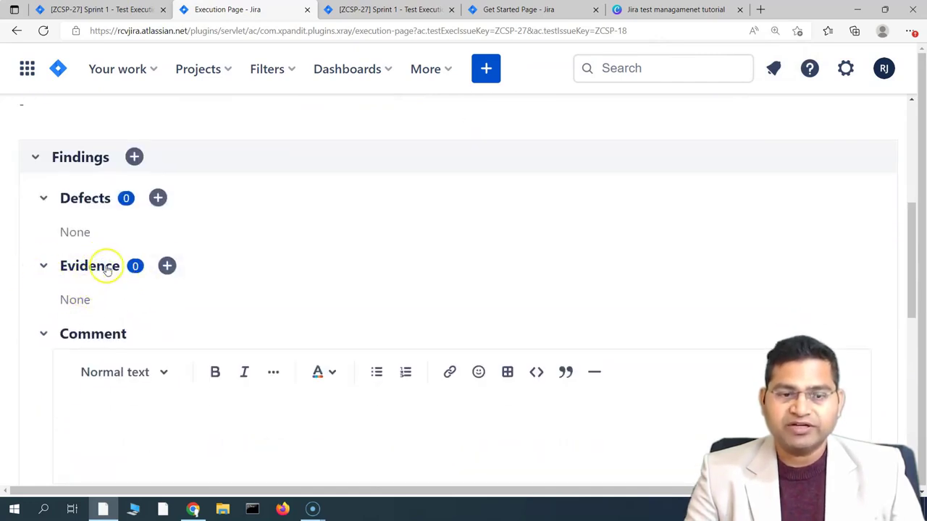
click(166, 268)
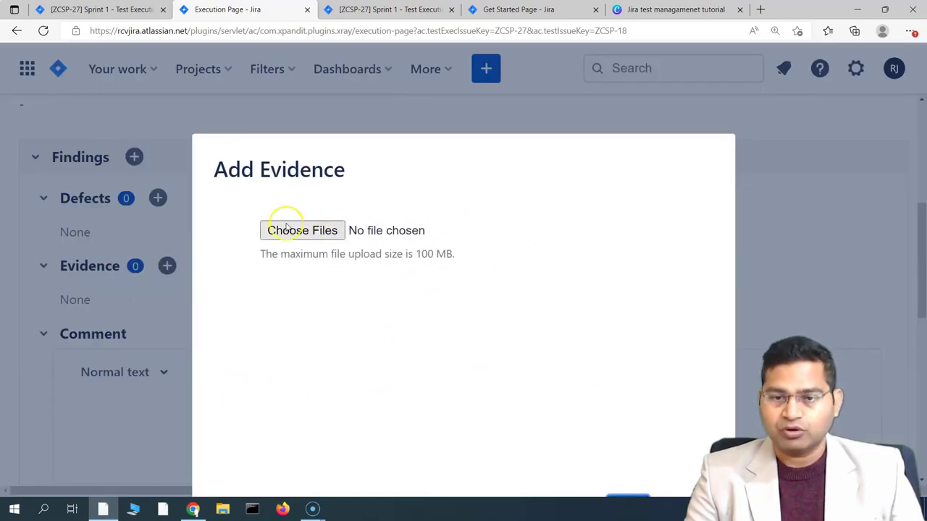
key(ctrl+minus)
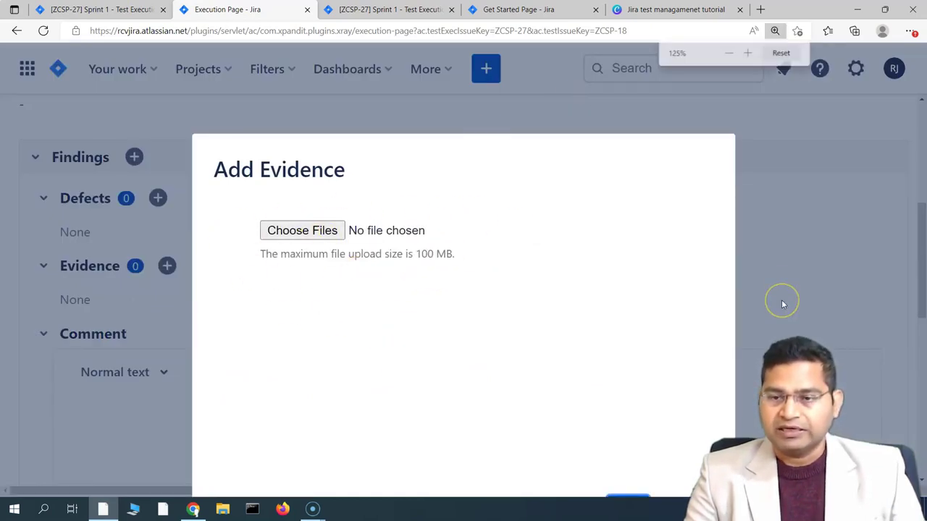
click(648, 432)
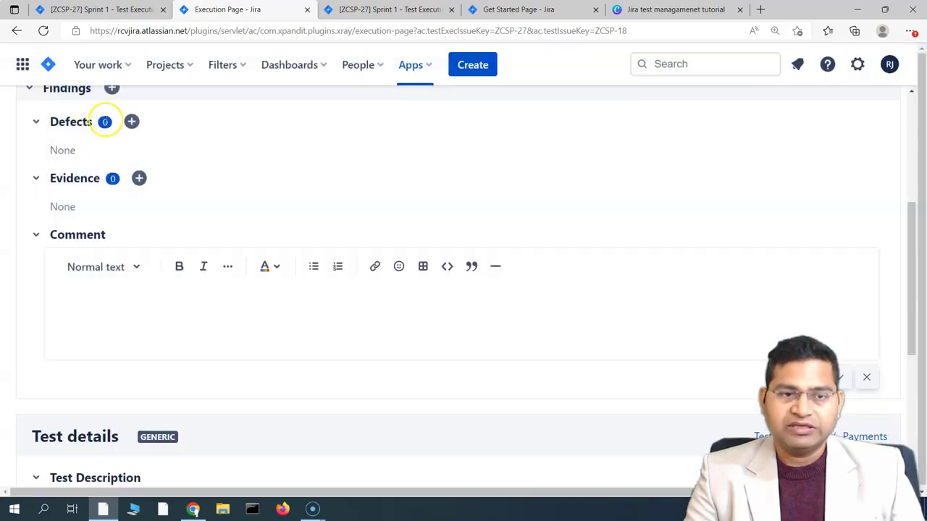
click(159, 307)
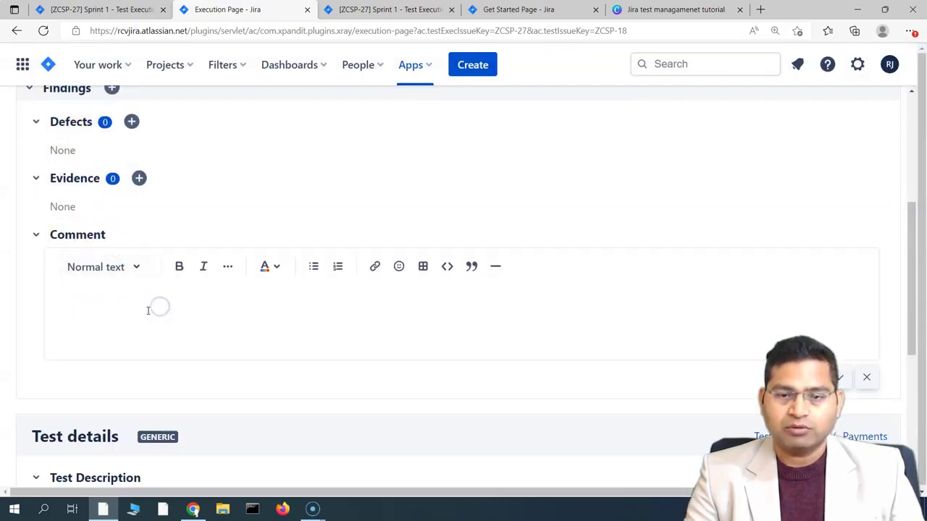
scroll(109, 283, down, 2)
scroll(174, 268, up, 2)
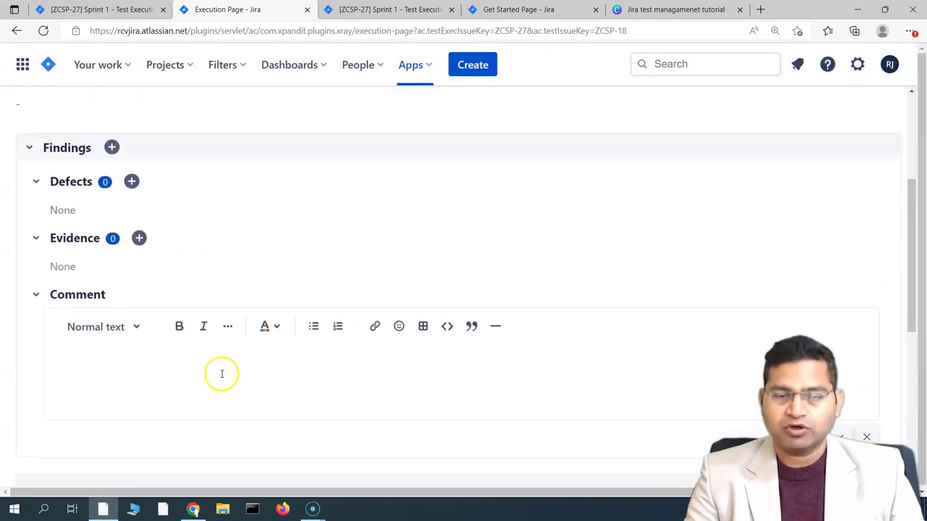
scroll(221, 374, up, 3)
key(ctrl+plus)
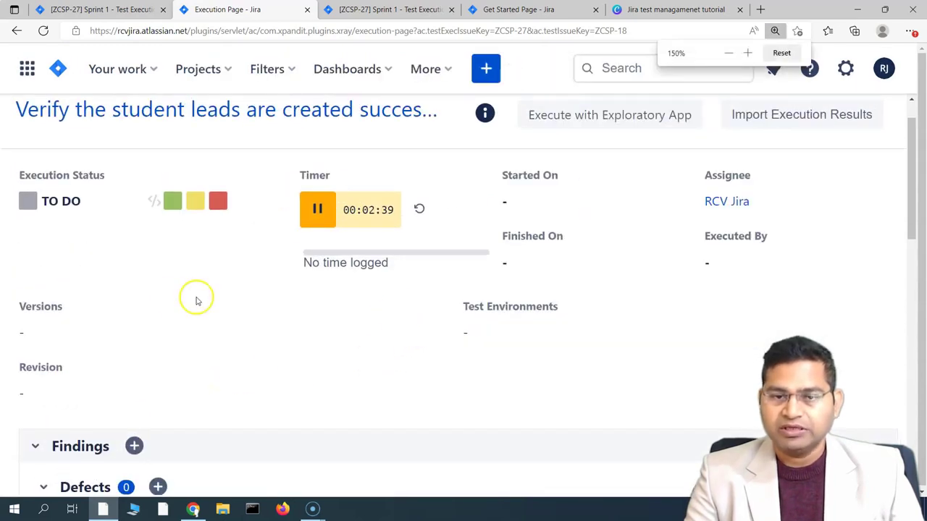
scroll(263, 340, down, 8)
scroll(263, 340, up, 7)
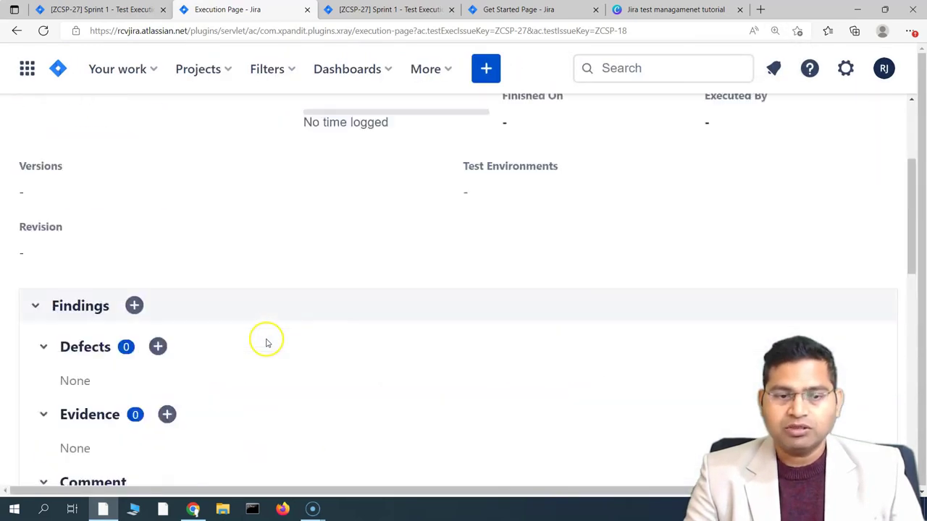
scroll(238, 311, up, 3)
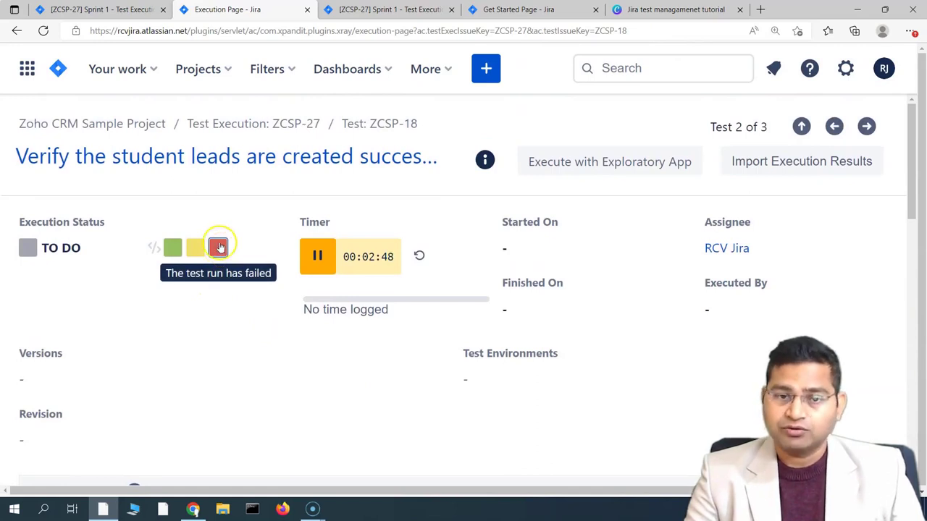
Mark ZCSP-18's run as FAILED and check the status change recorded in Activity.
click(219, 252)
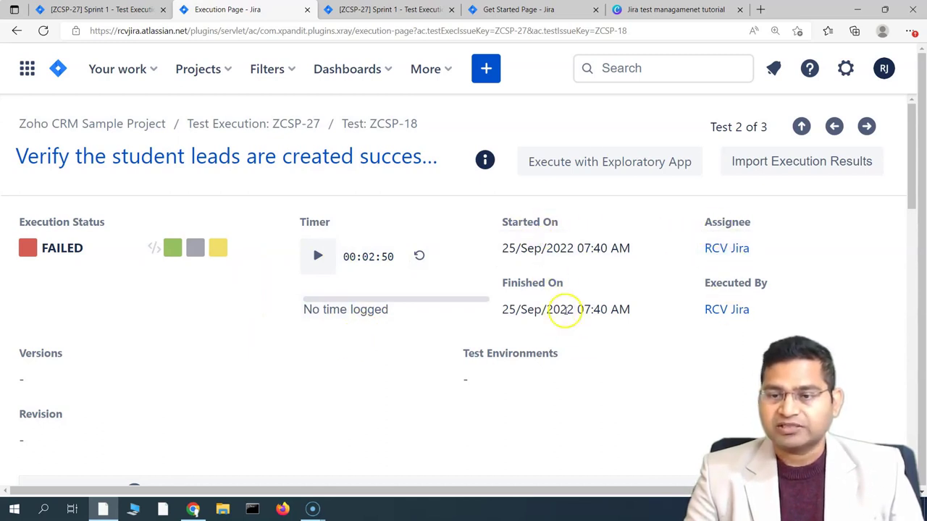
scroll(618, 393, down, 15)
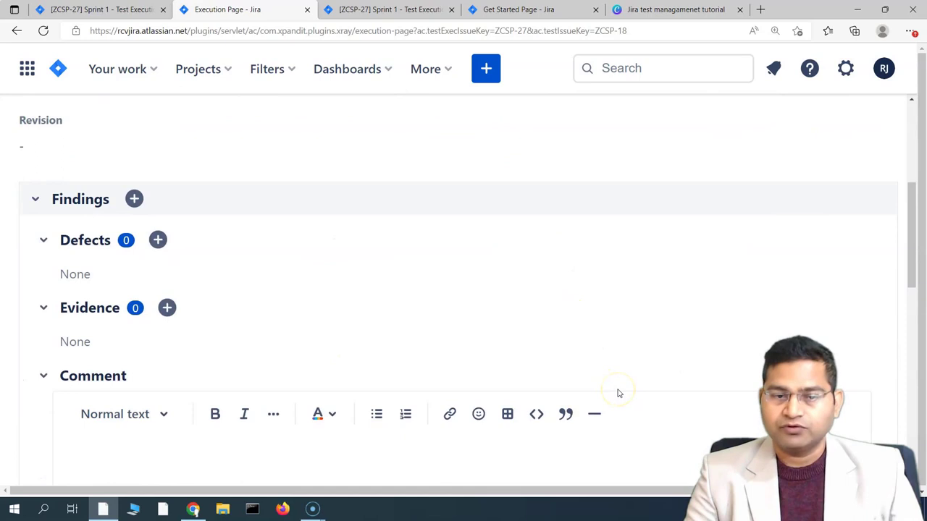
scroll(617, 393, down, 2)
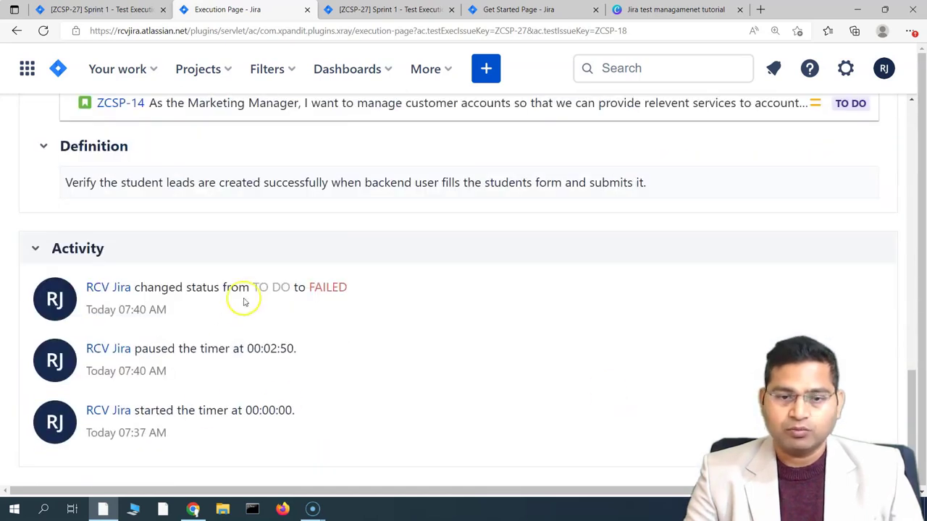
drag(176, 287, 250, 287)
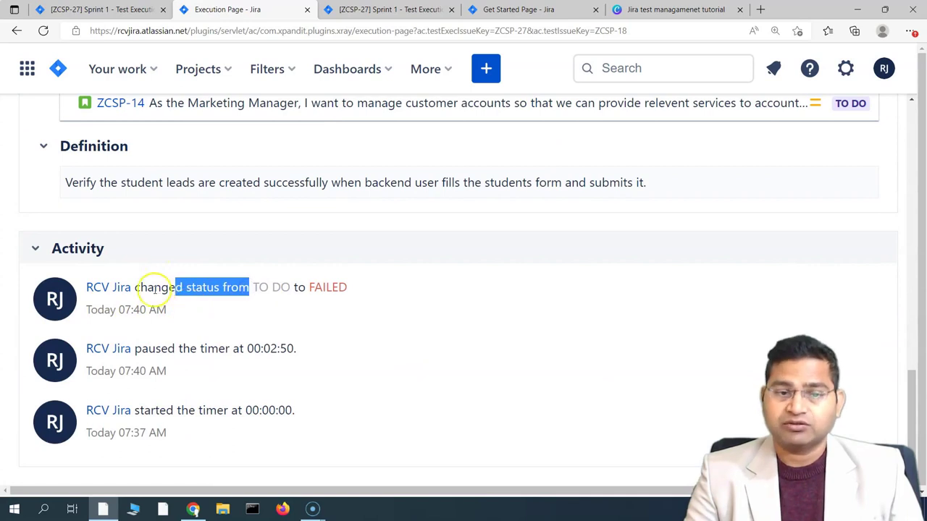
click(451, 298)
scroll(451, 299, up, 17)
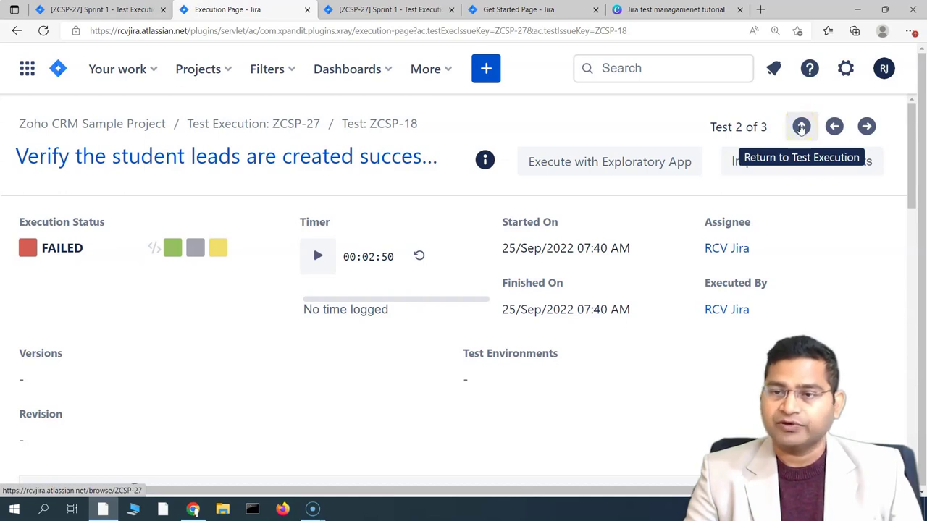
Go back to ZCSP-27 and confirm its Tests table shows 2 FAILED and 1 TO DO.
click(801, 126)
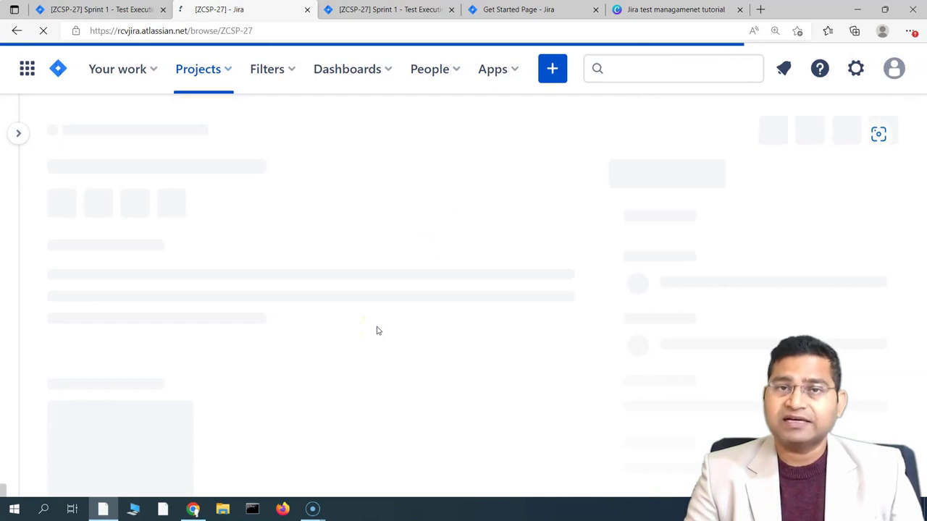
scroll(248, 352, down, 3)
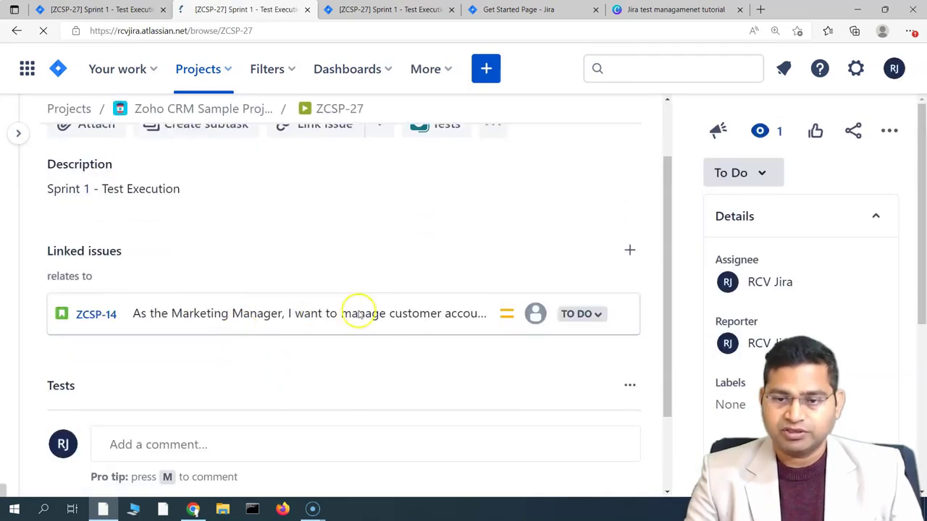
scroll(306, 289, down, 3)
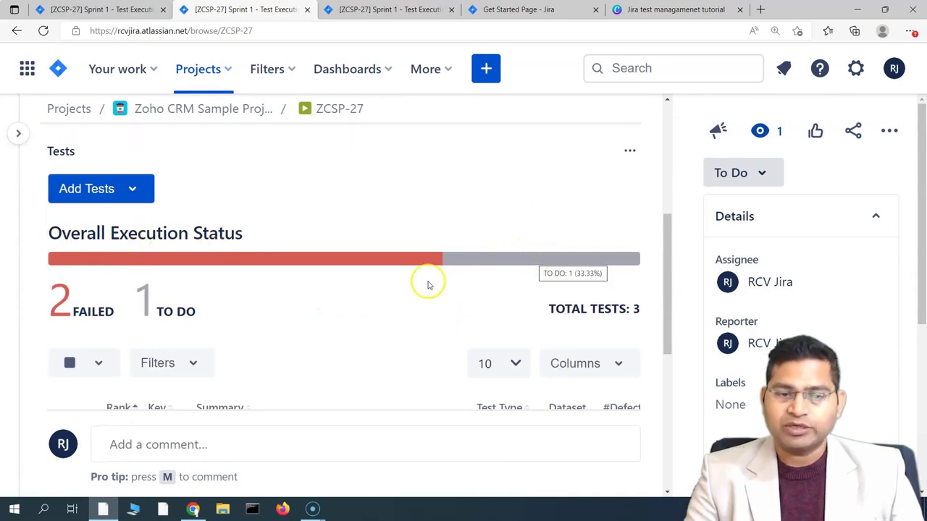
scroll(413, 311, down, 3)
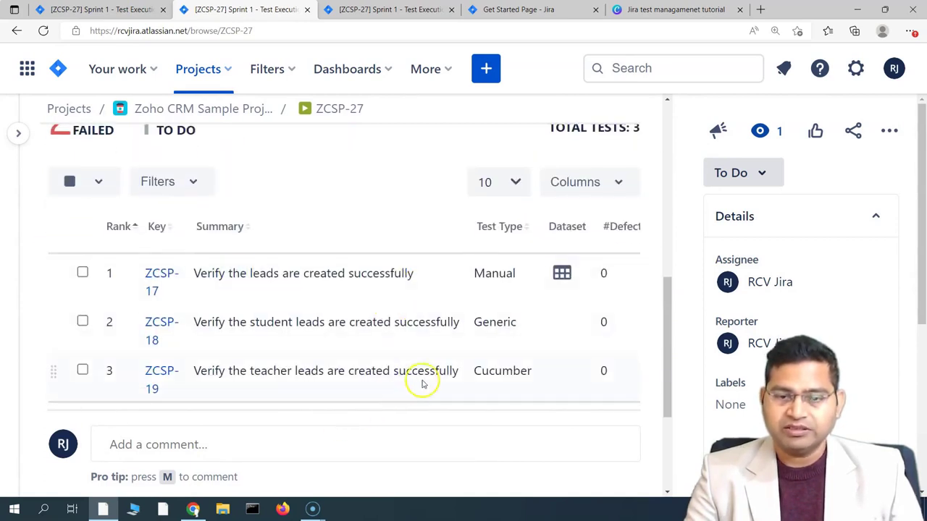
scroll(422, 352, down, 2)
drag(372, 335, 550, 335)
scroll(518, 249, up, 1)
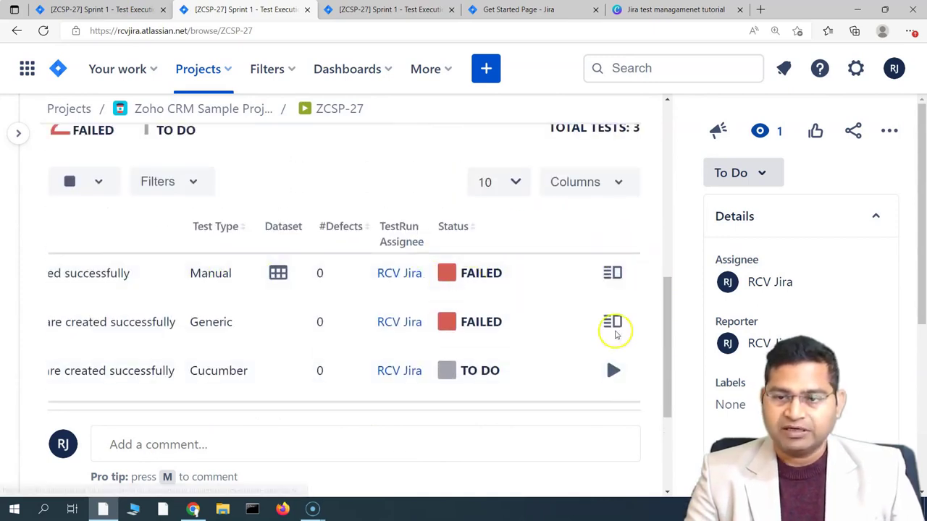
Open ZCSP-17's execution page, scroll through it, and collapse then re-expand Steps.
click(571, 213)
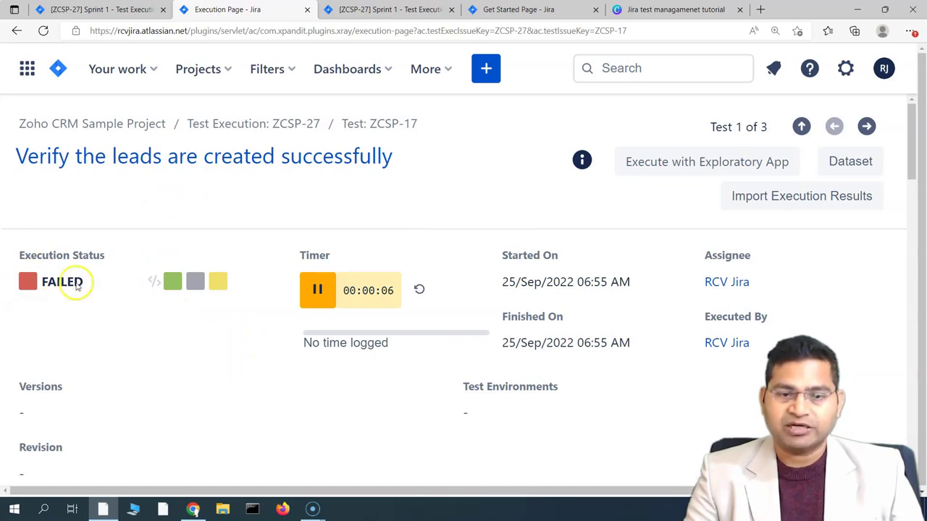
scroll(302, 385, down, 5)
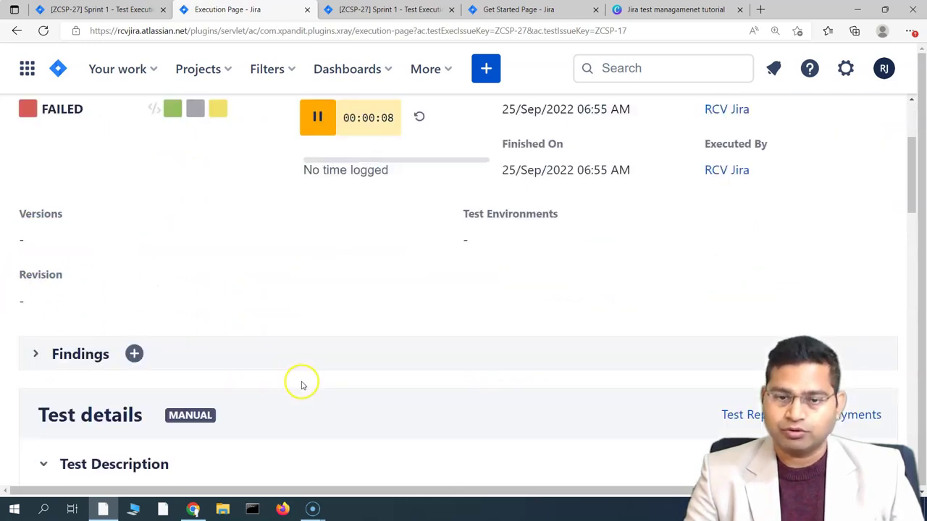
scroll(114, 266, down, 2)
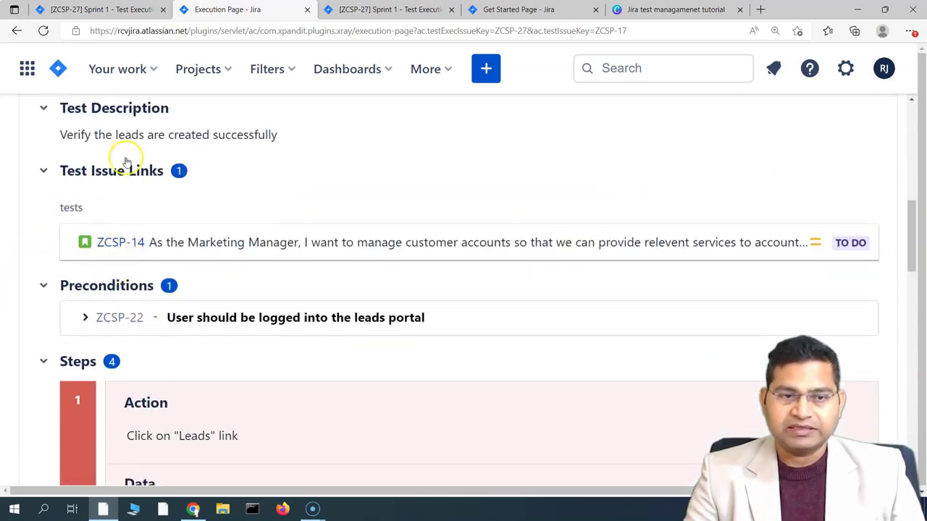
scroll(167, 297, down, 2)
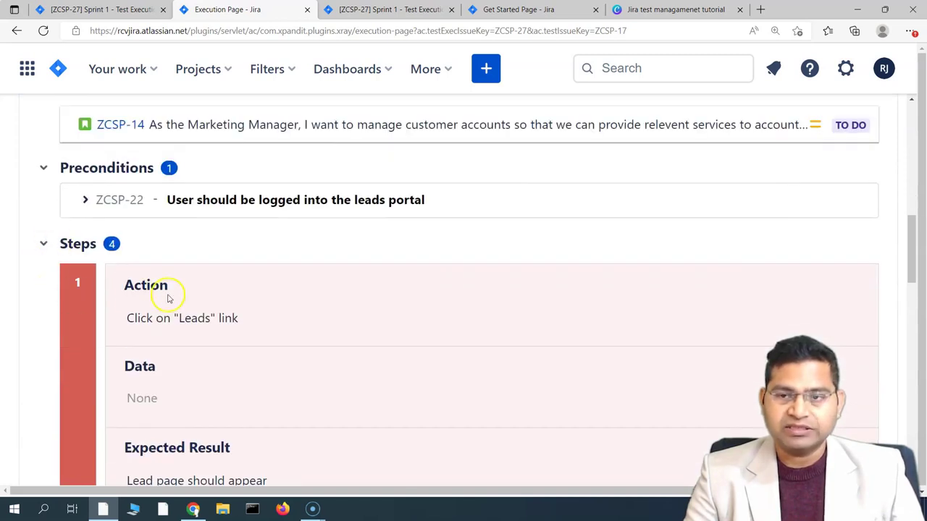
scroll(140, 296, down, 3)
scroll(141, 296, up, 10)
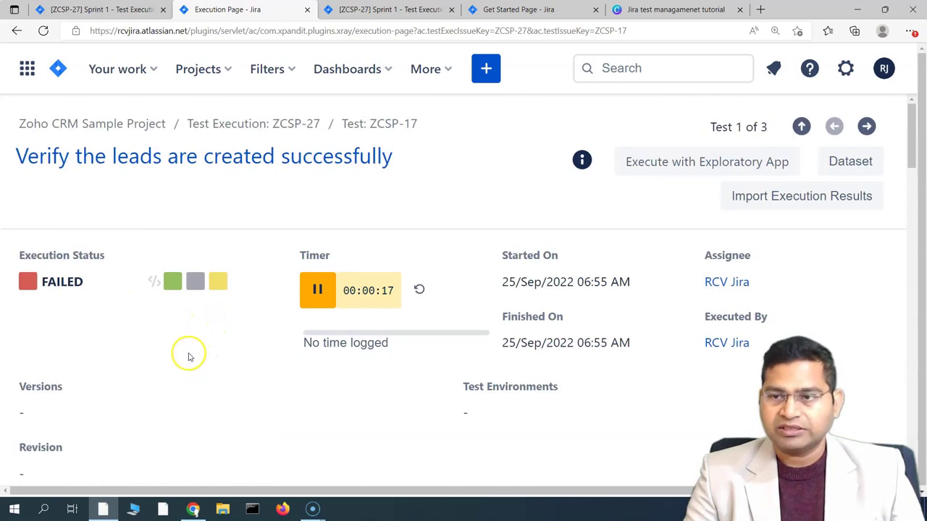
scroll(564, 288, down, 5)
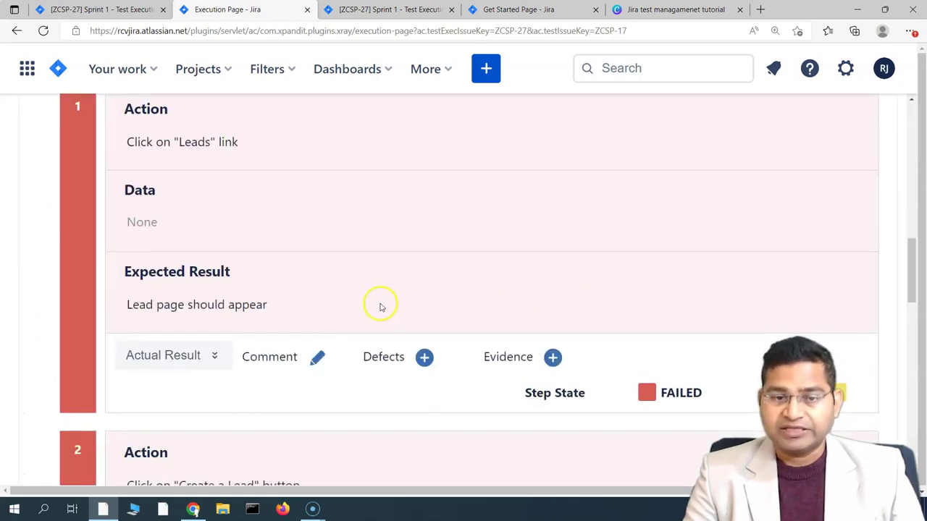
scroll(380, 307, up, 1)
scroll(129, 201, up, 7)
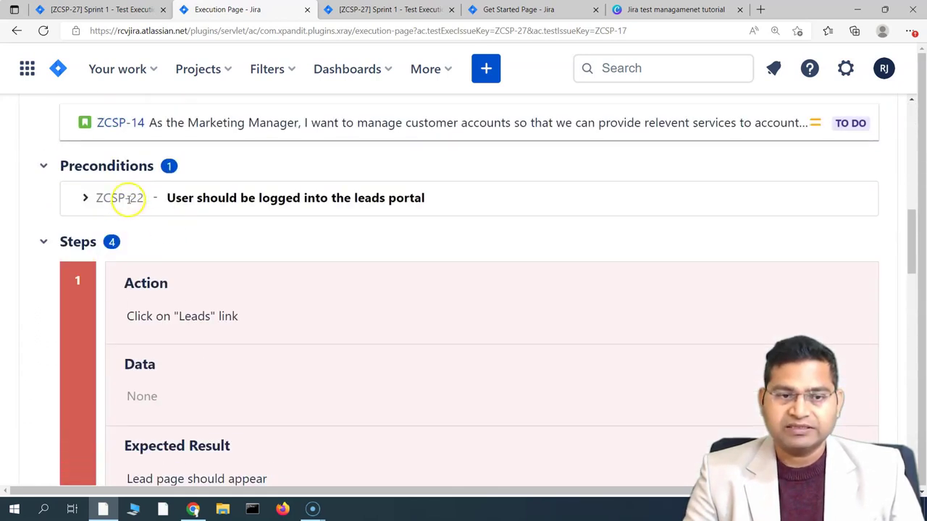
scroll(180, 253, down, 4)
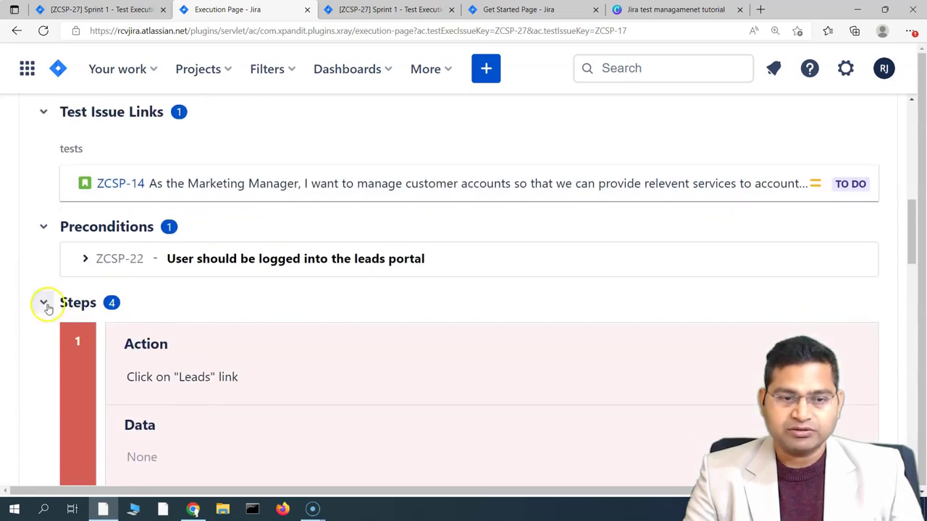
click(44, 303)
click(45, 386)
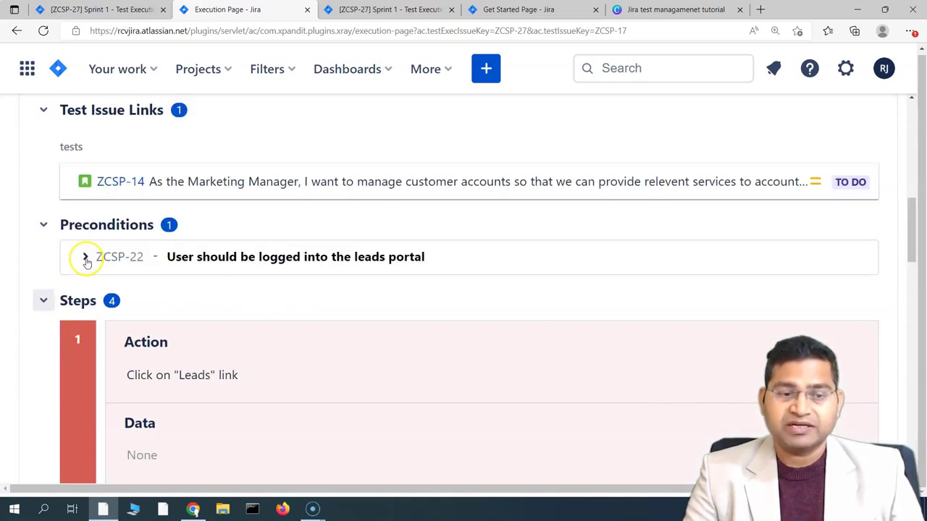
Expand the ZCSP-22 precondition and review its two steps.
click(85, 258)
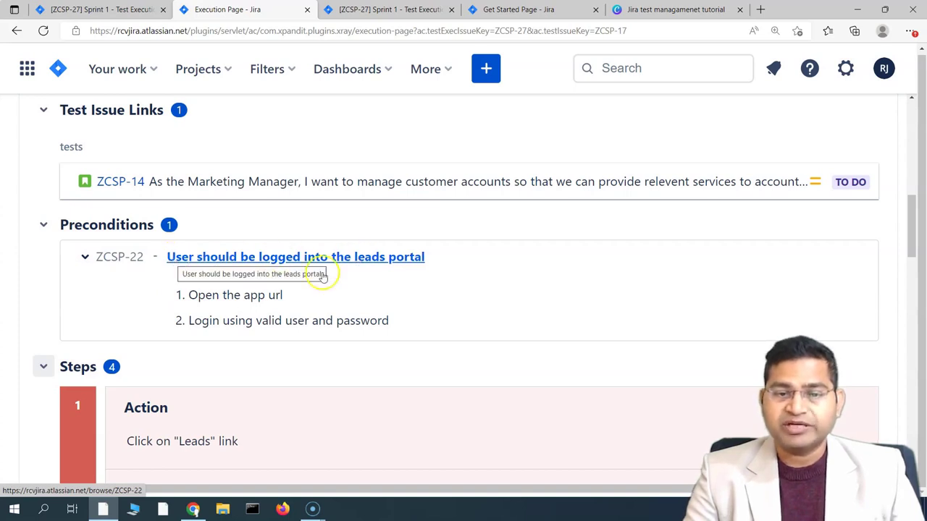
drag(187, 296, 280, 296)
drag(205, 321, 417, 321)
click(418, 322)
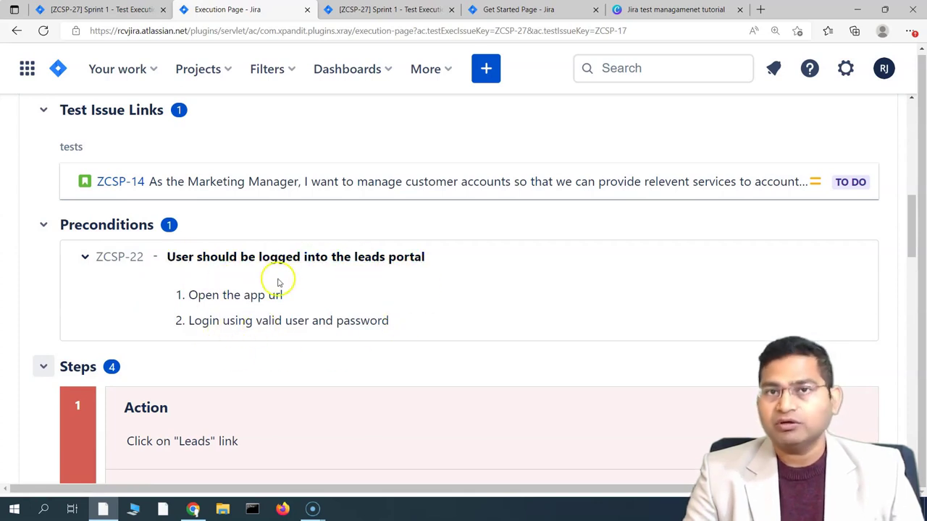
drag(420, 327, 192, 295)
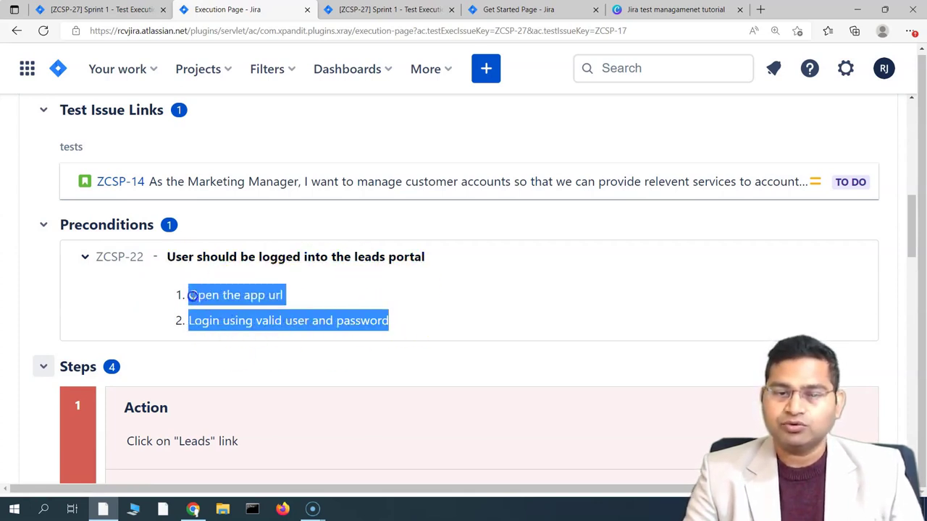
click(374, 298)
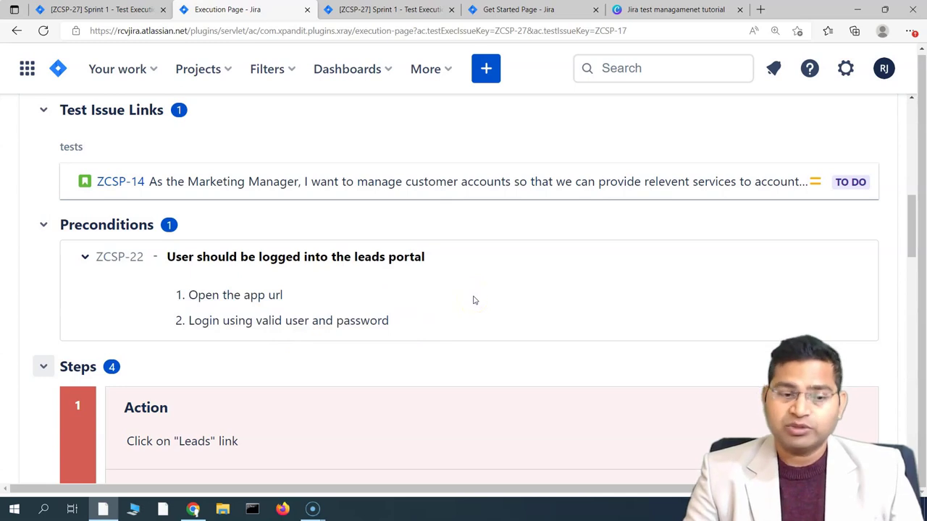
scroll(474, 299, down, 3)
click(276, 275)
click(184, 251)
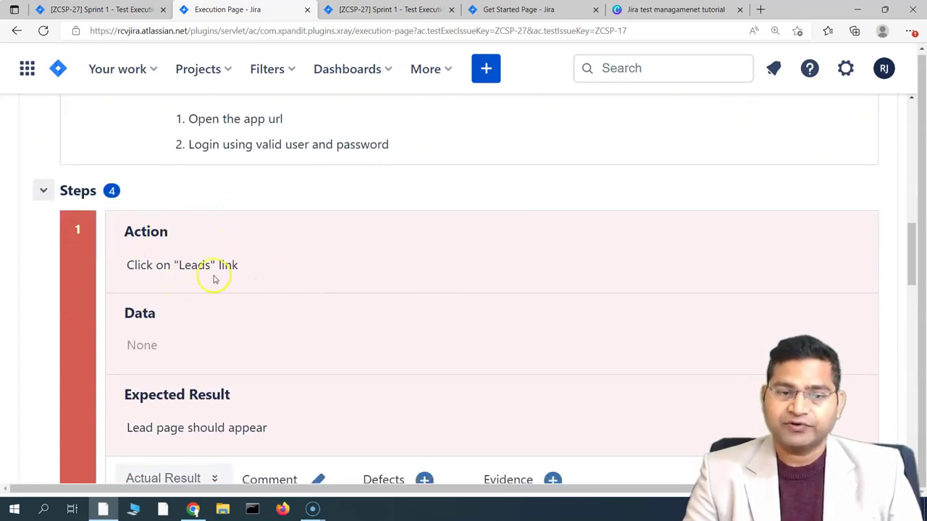
scroll(213, 279, down, 2)
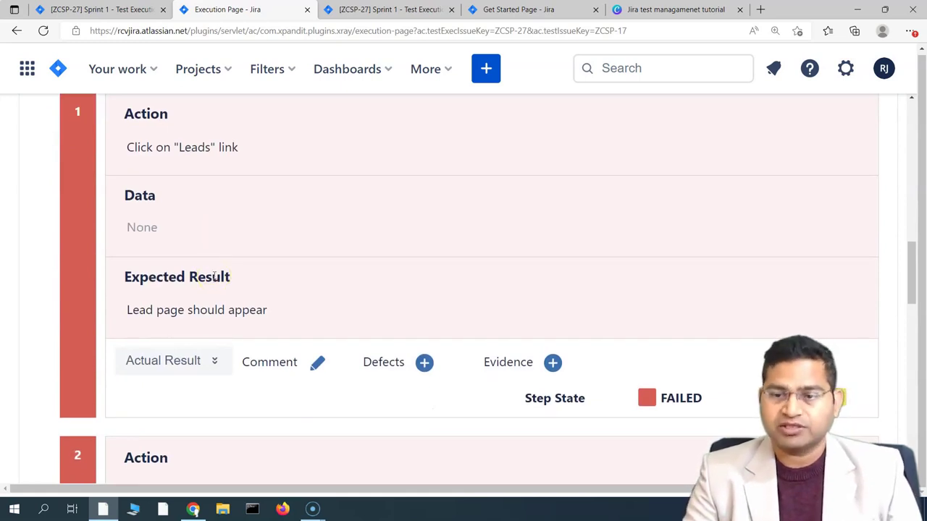
scroll(204, 288, up, 2)
Review step 1's action and expected result, mark it PASSED, and leave actual result empty.
triple_click(232, 265)
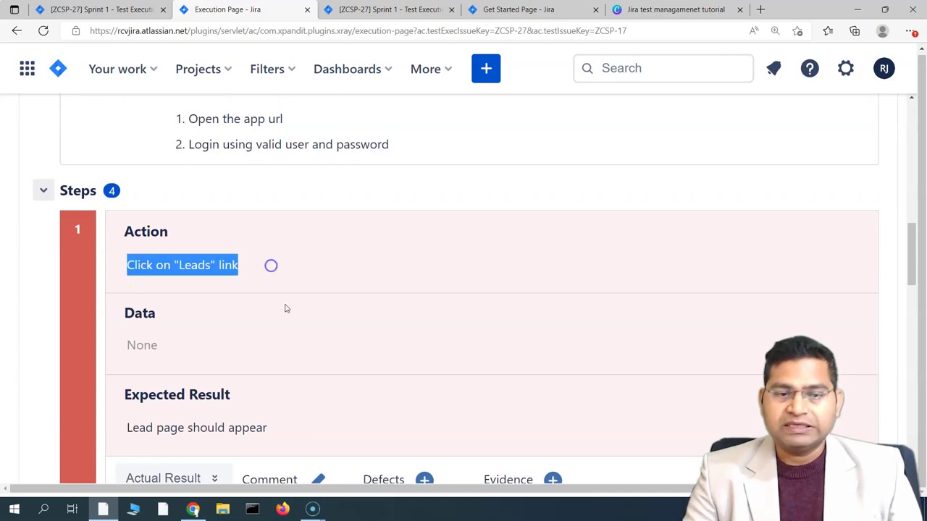
scroll(285, 306, down, 2)
drag(128, 313, 286, 304)
click(286, 304)
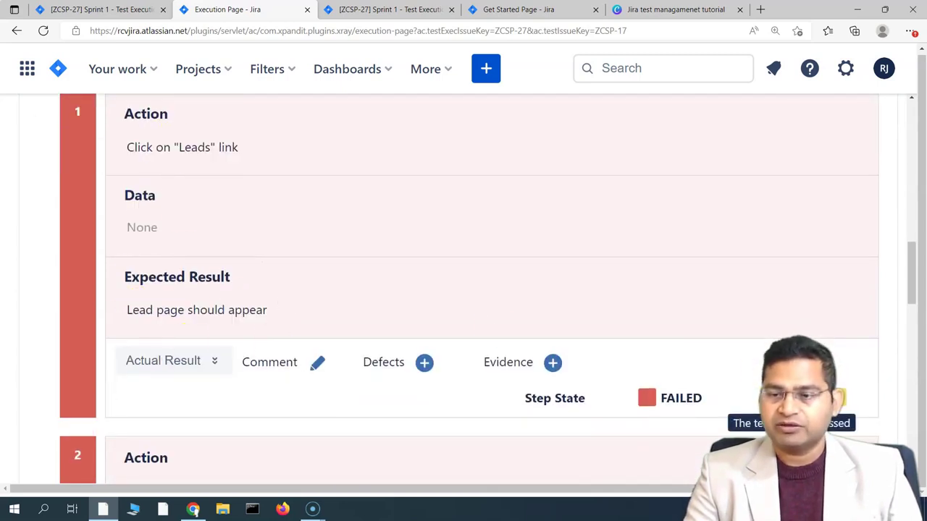
click(796, 397)
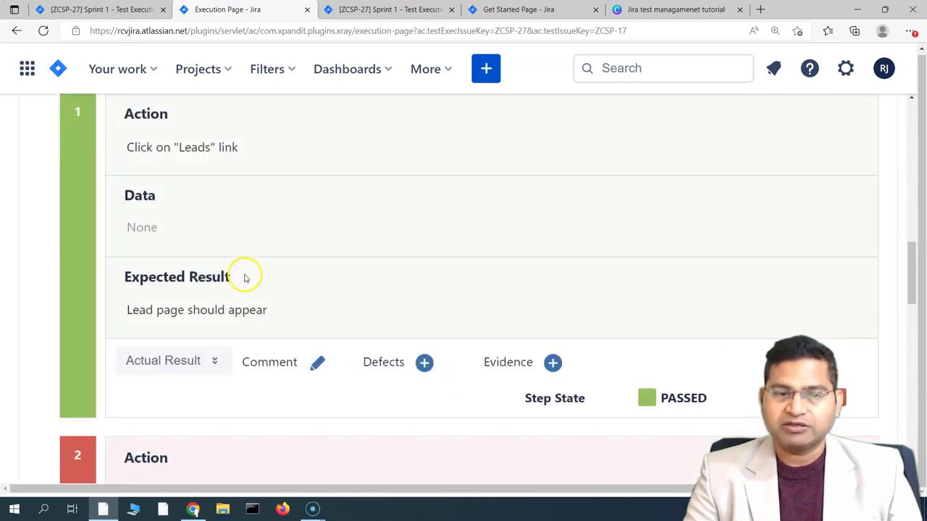
scroll(399, 281, down, 3)
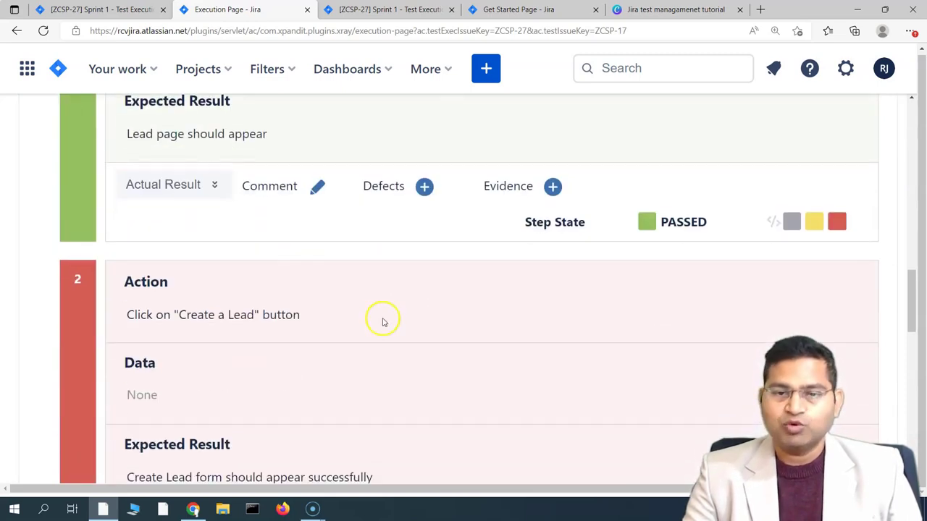
scroll(353, 326, up, 1)
click(216, 244)
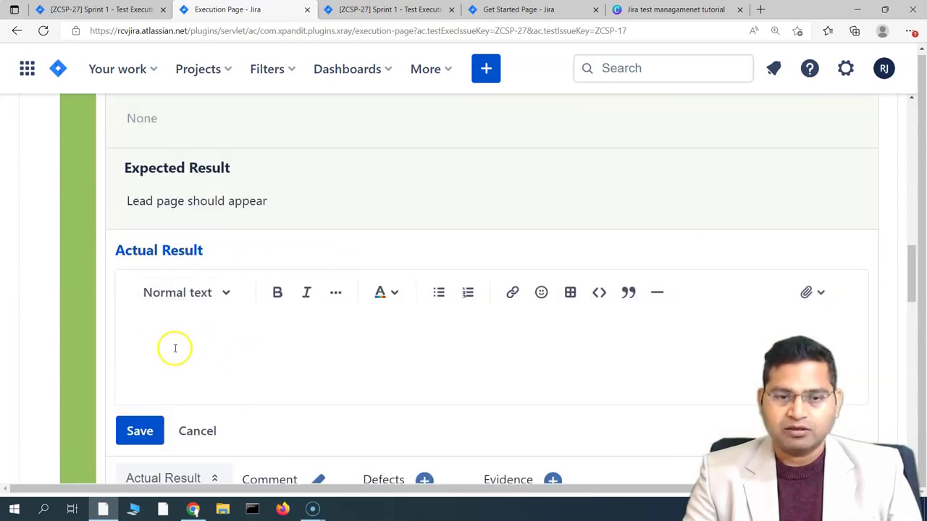
scroll(234, 381, down, 1)
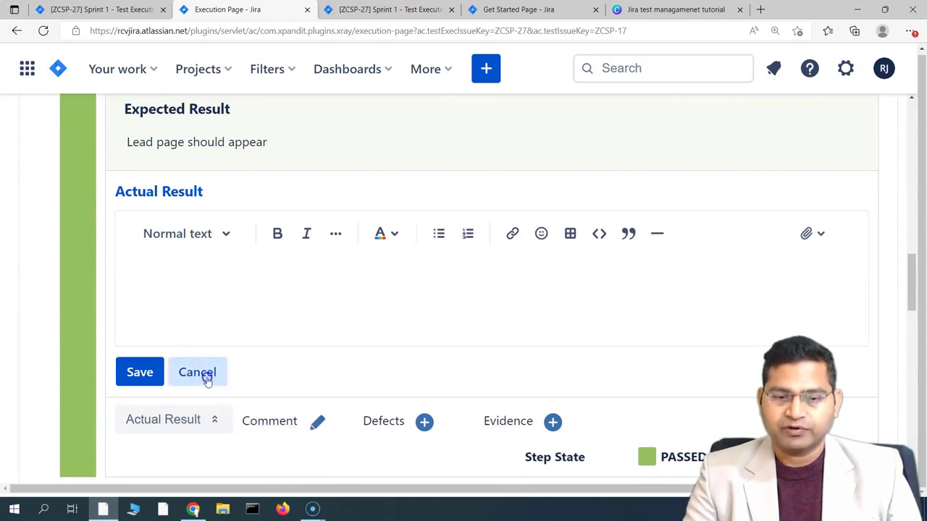
click(205, 377)
Mark step 2 as PASSED.
scroll(557, 418, down, 1)
scroll(564, 416, down, 1)
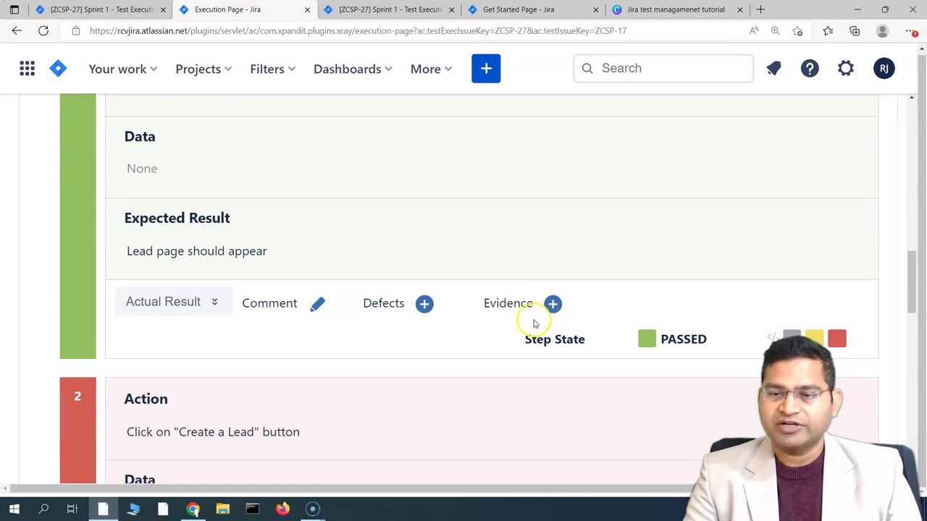
scroll(543, 304, down, 2)
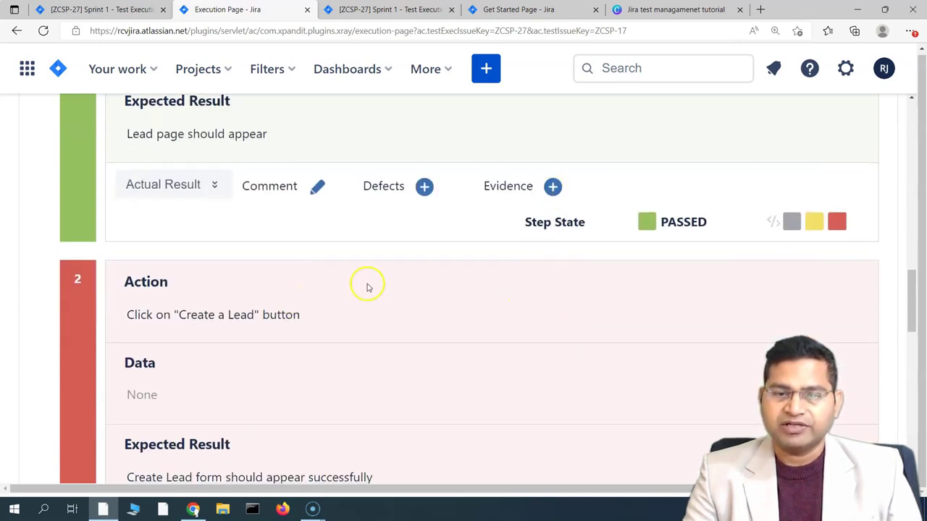
scroll(368, 289, down, 2)
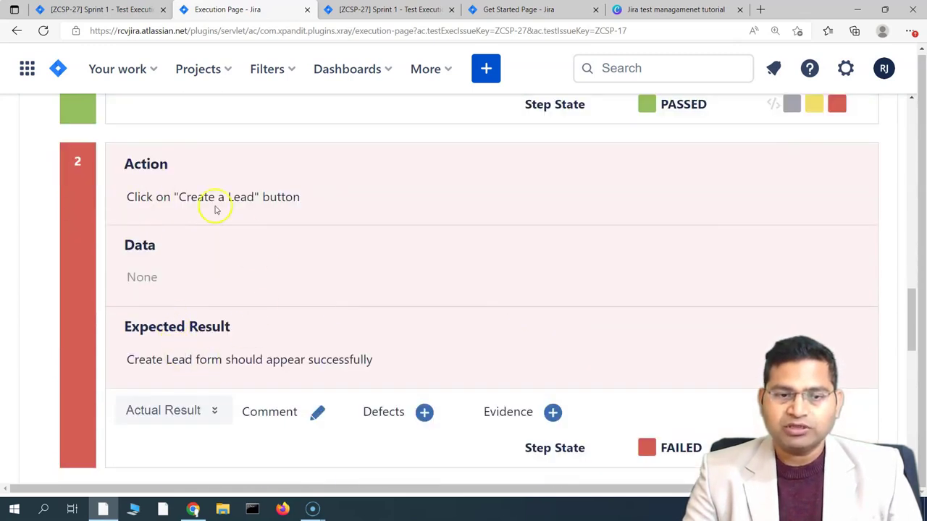
scroll(186, 283, down, 2)
click(791, 329)
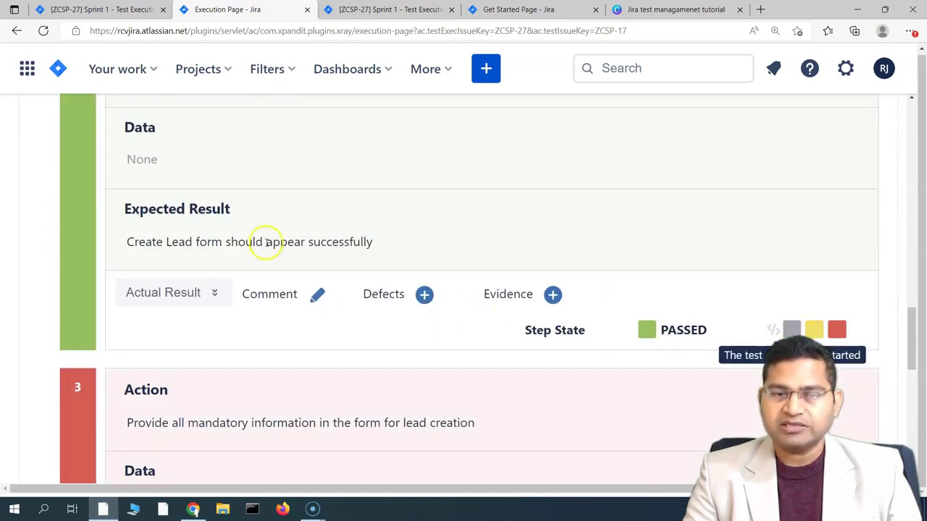
scroll(191, 153, down, 5)
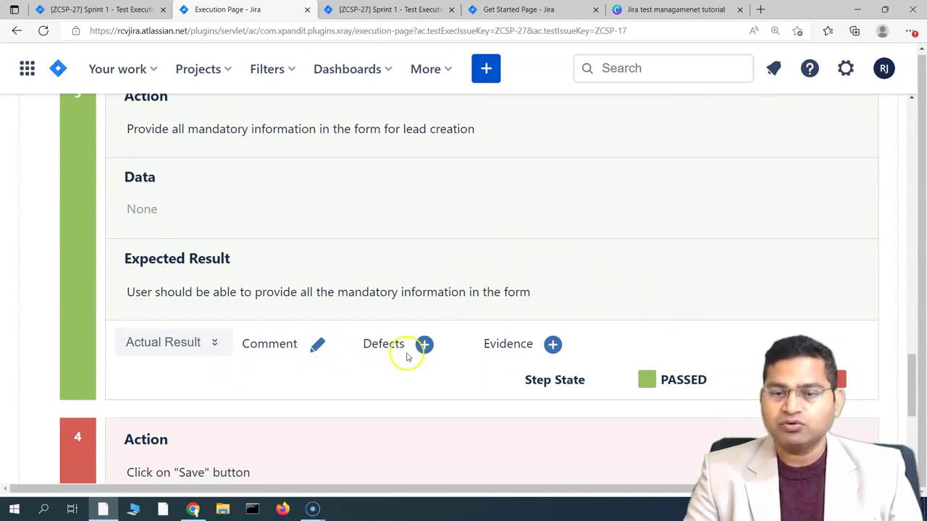
Confirm the execution status now reads PASSED, finished 25/Sep/2022 07:44 AM.
drag(521, 346, 502, 344)
click(499, 345)
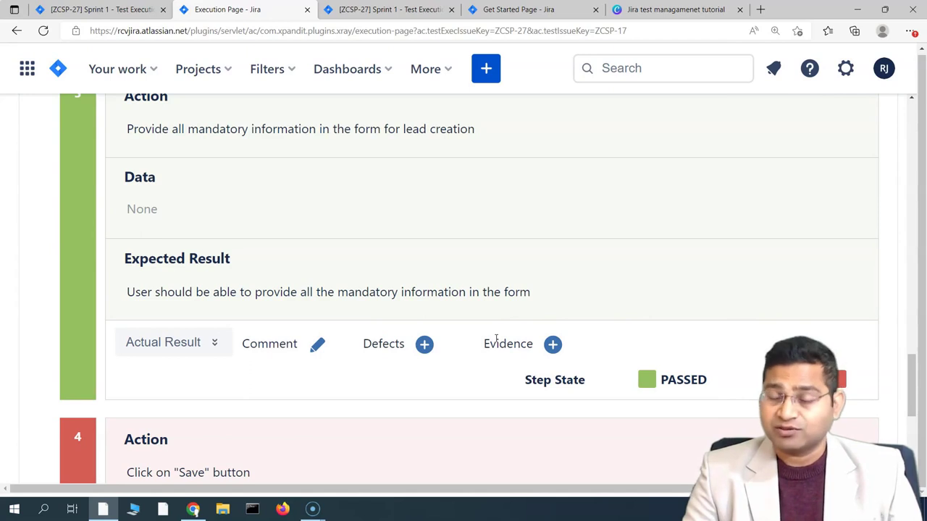
scroll(496, 339, down, 4)
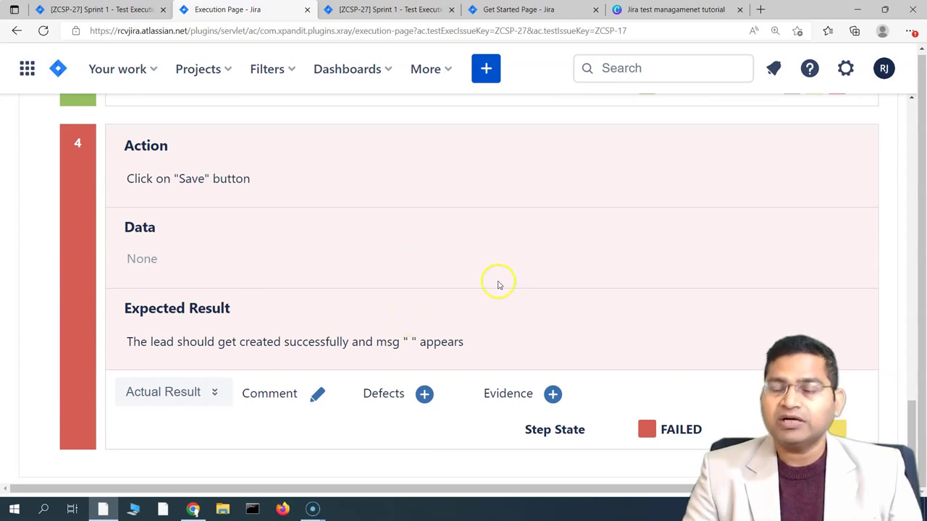
scroll(498, 284, down, 1)
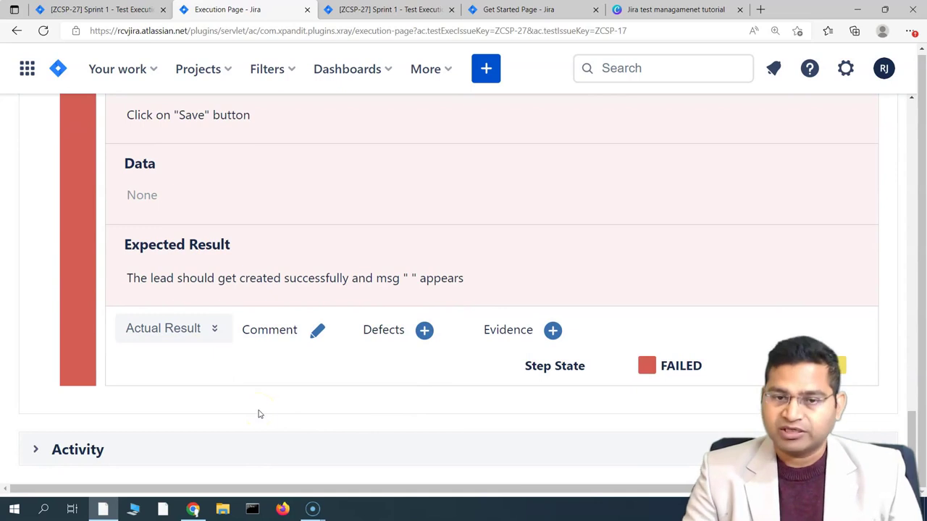
scroll(345, 292, up, 2)
scroll(151, 248, down, 2)
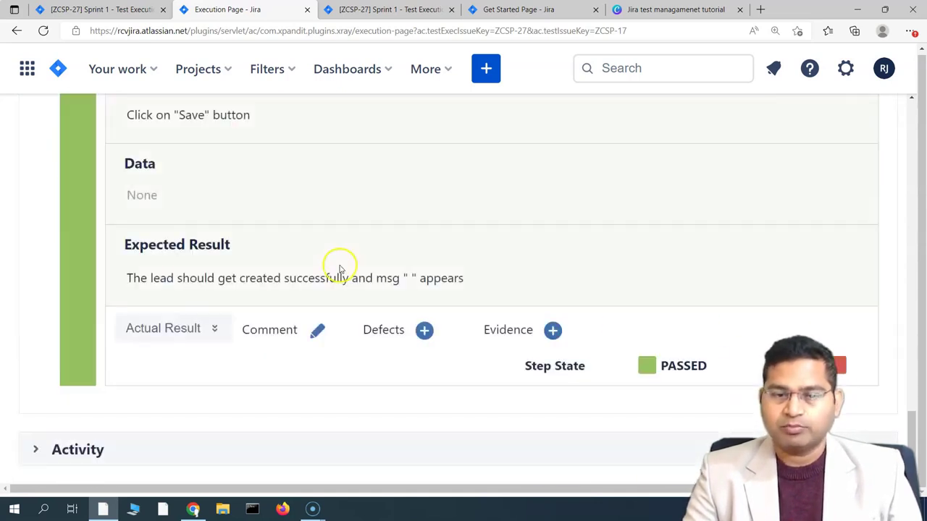
scroll(465, 272, up, 15)
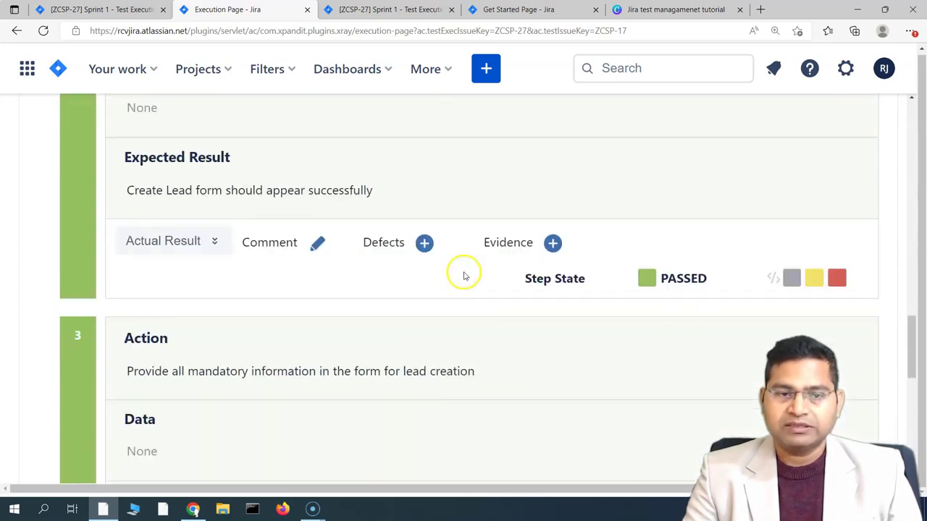
scroll(467, 285, up, 4)
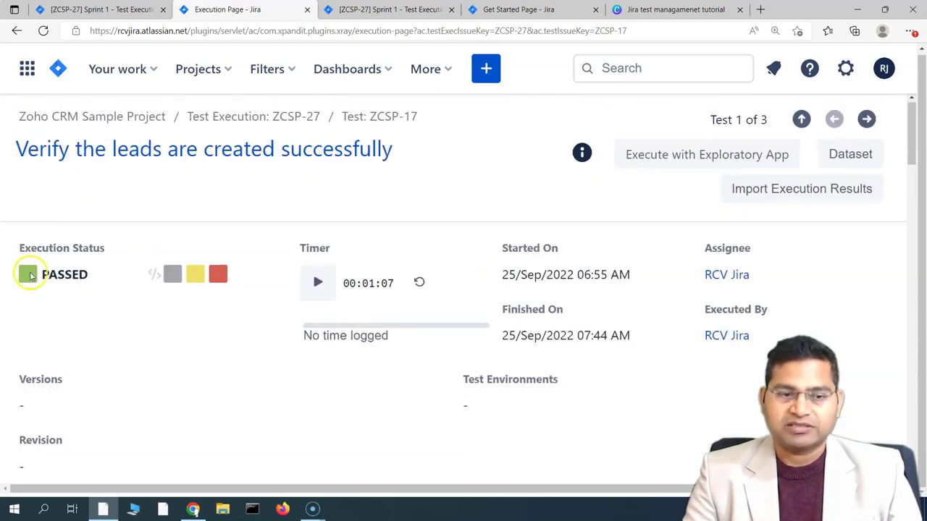
Expand Findings, then cancel the Add Evidence dialog so evidence stays at 0.
scroll(181, 341, down, 4)
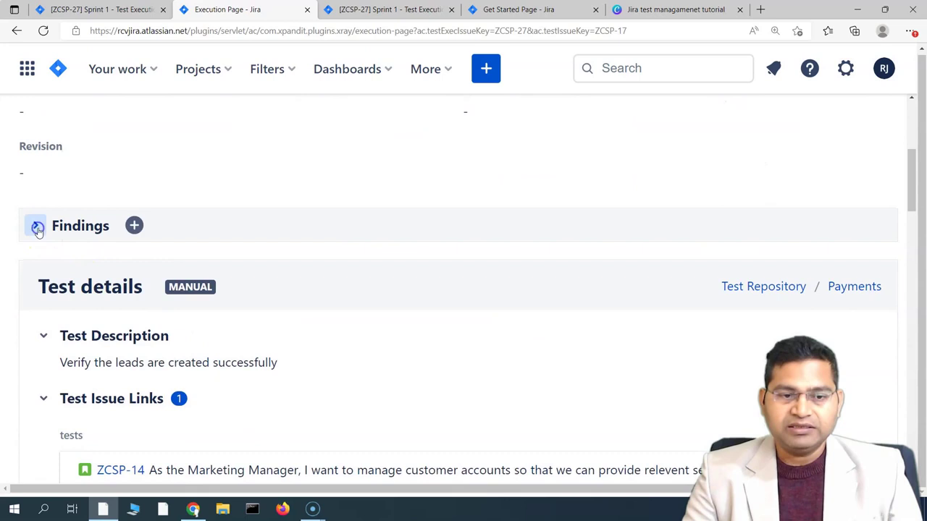
click(38, 229)
scroll(217, 259, down, 2)
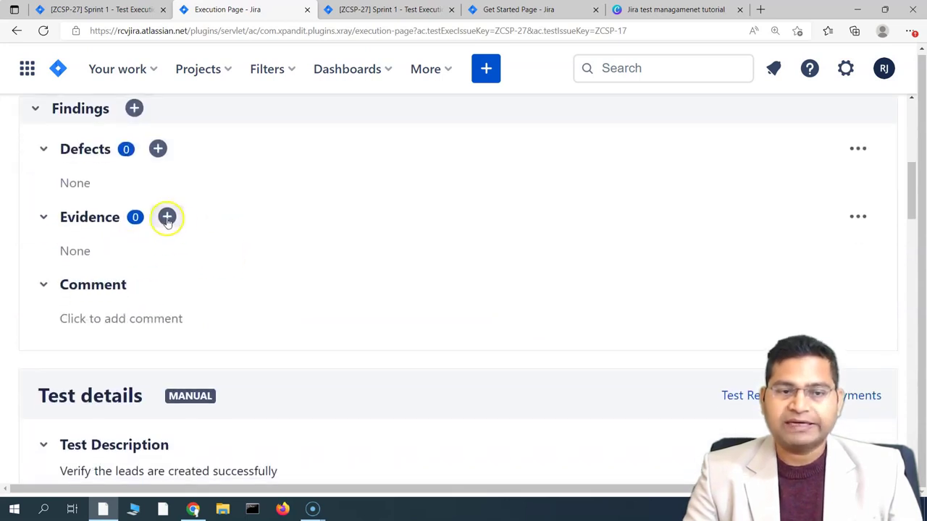
click(166, 219)
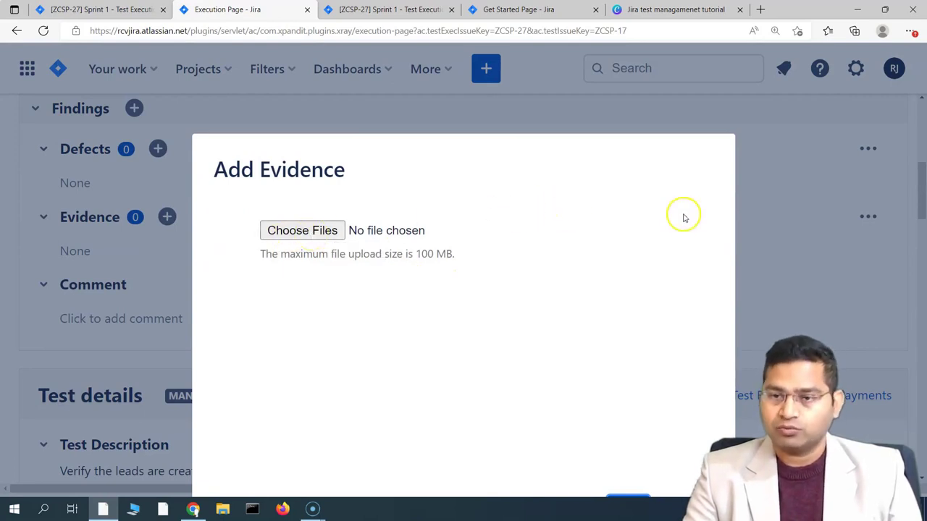
key(ctrl+minus)
scroll(654, 435, down, 2)
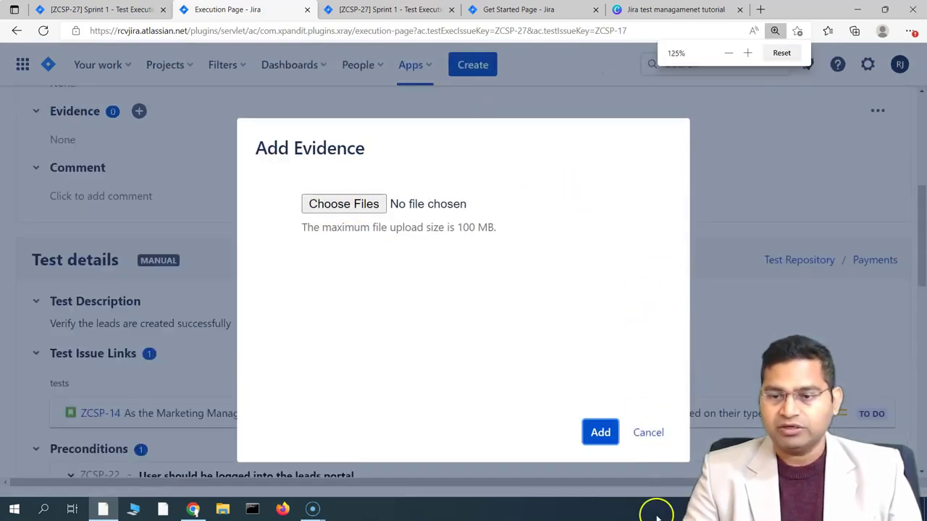
click(652, 432)
scroll(239, 331, up, 3)
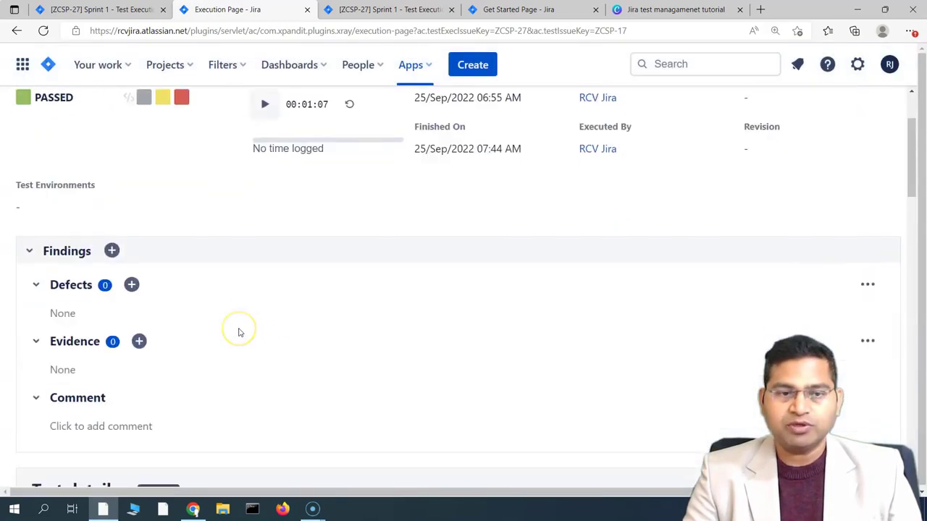
key(ctrl+plus)
key(ctrl+minus)
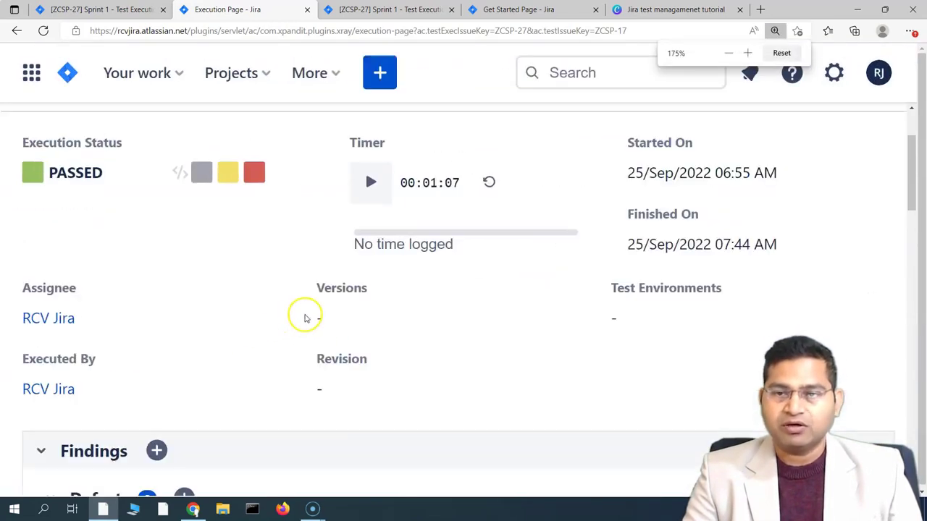
scroll(329, 265, down, 5)
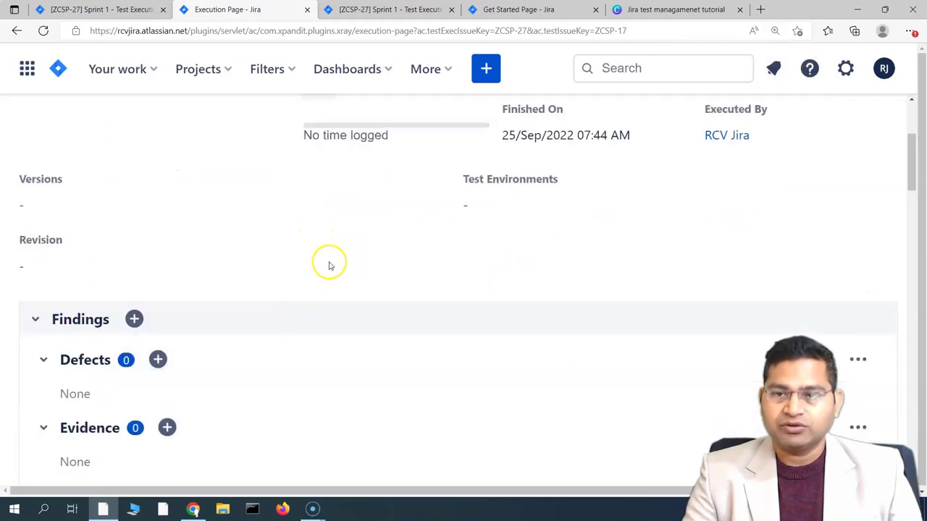
scroll(235, 292, down, 8)
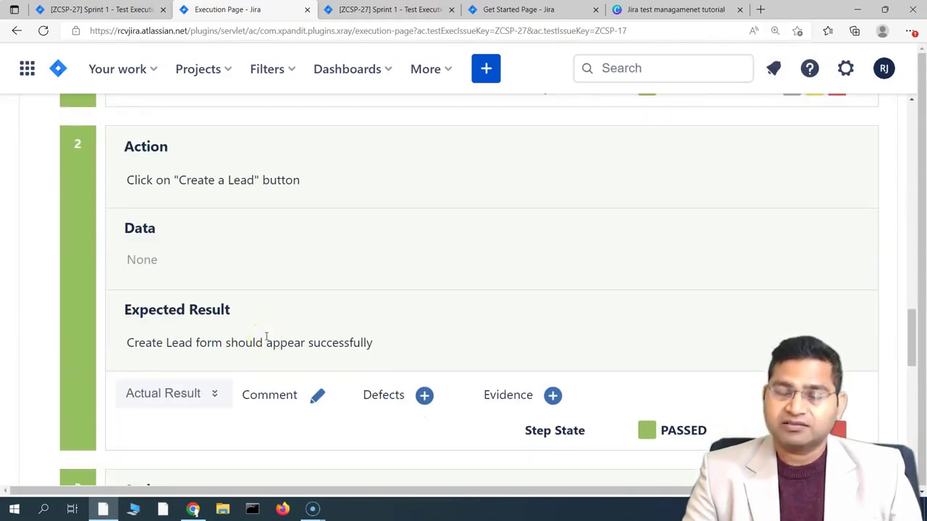
scroll(266, 334, down, 3)
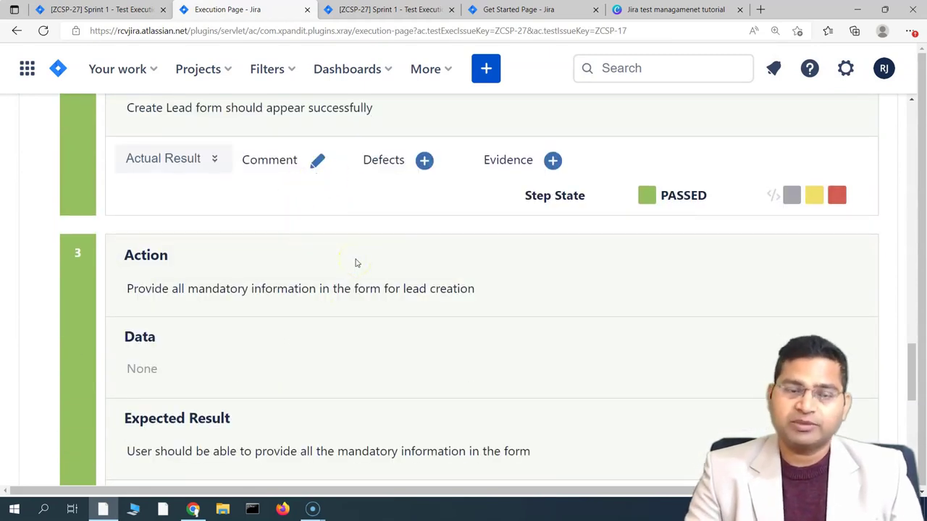
scroll(372, 333, down, 7)
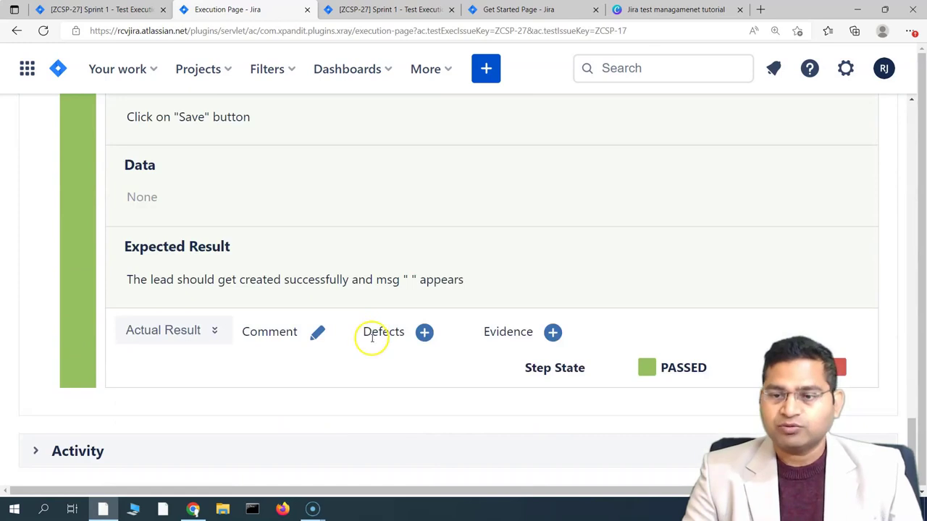
scroll(371, 338, up, 5)
scroll(372, 338, down, 3)
scroll(372, 338, up, 6)
scroll(371, 340, down, 7)
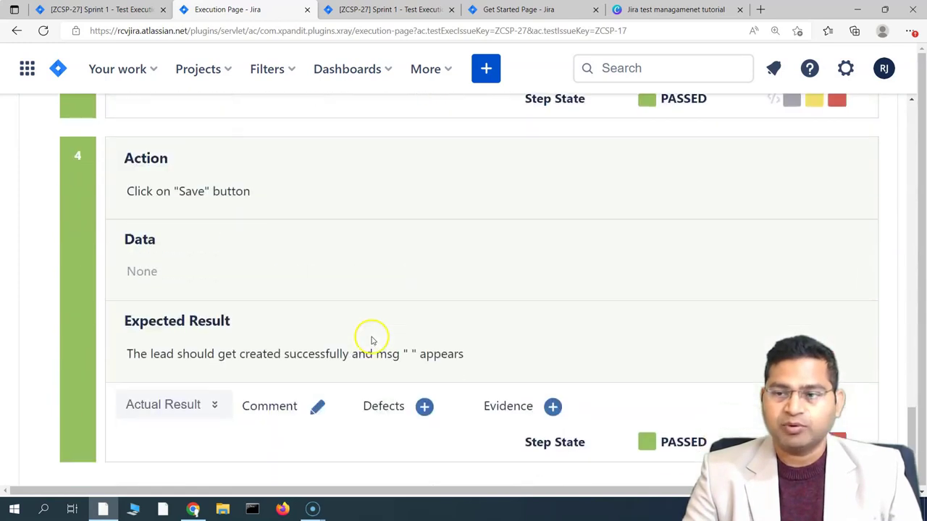
scroll(189, 388, down, 1)
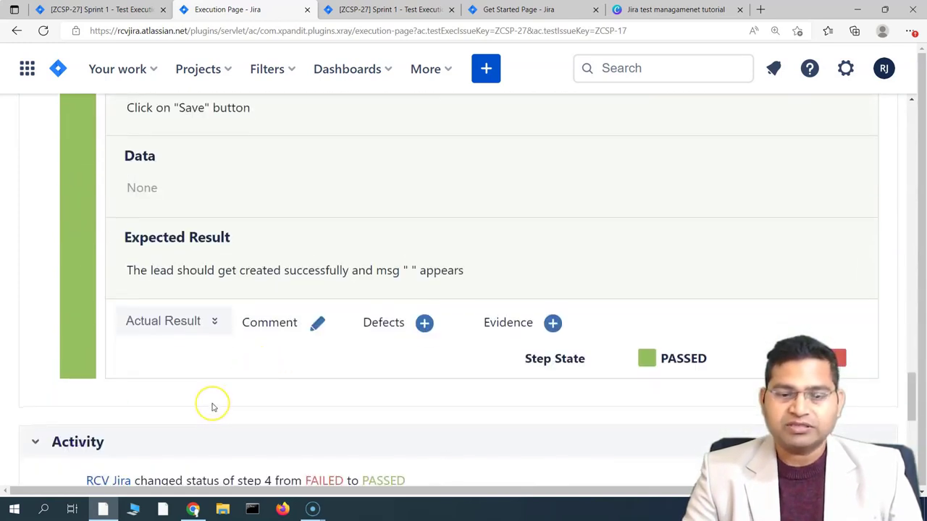
scroll(212, 407, down, 5)
scroll(182, 422, down, 1)
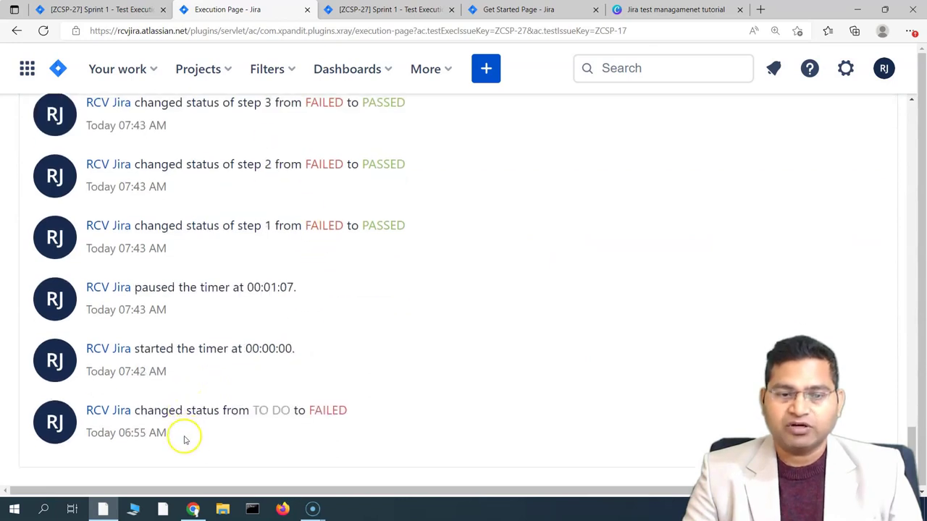
scroll(197, 424, up, 3)
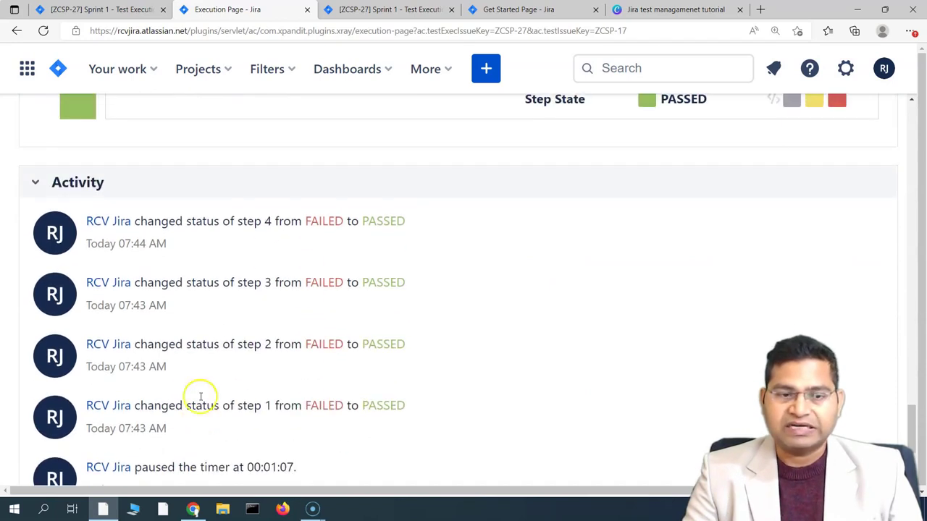
drag(161, 276, 299, 278)
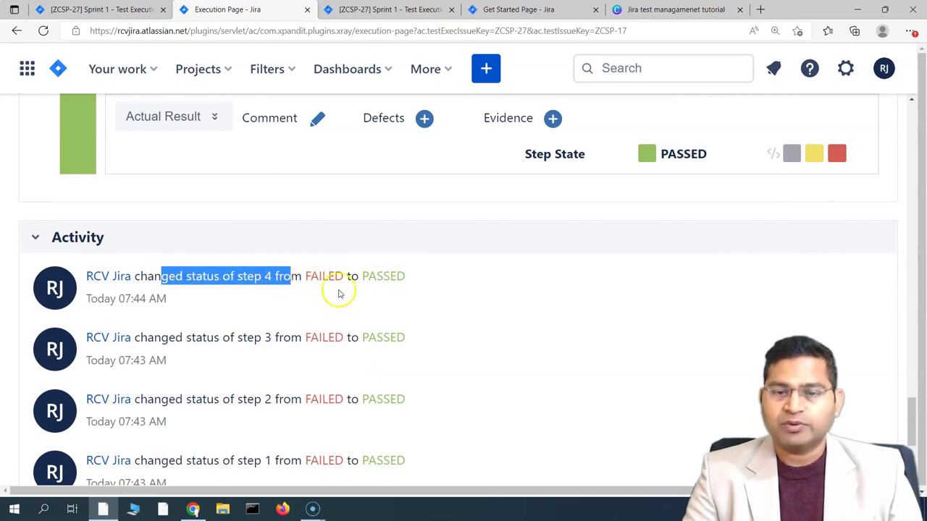
click(285, 278)
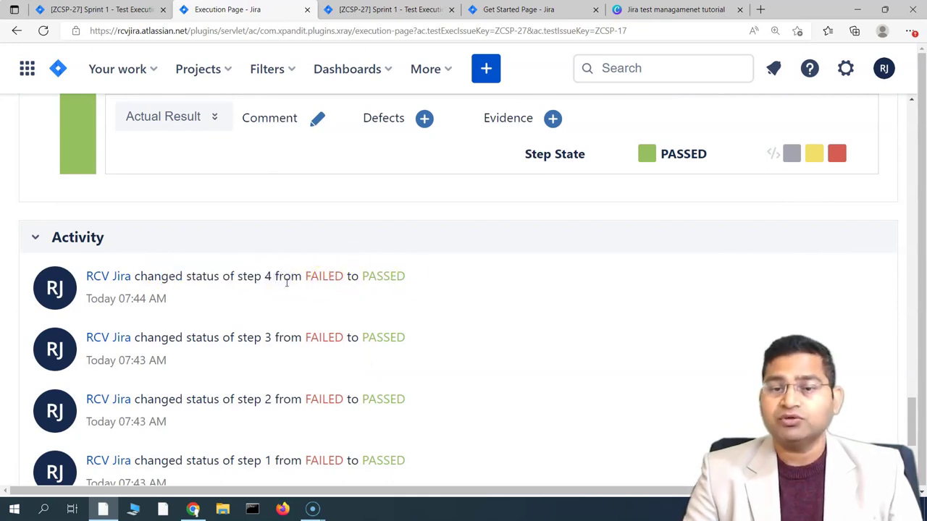
scroll(430, 323, up, 3)
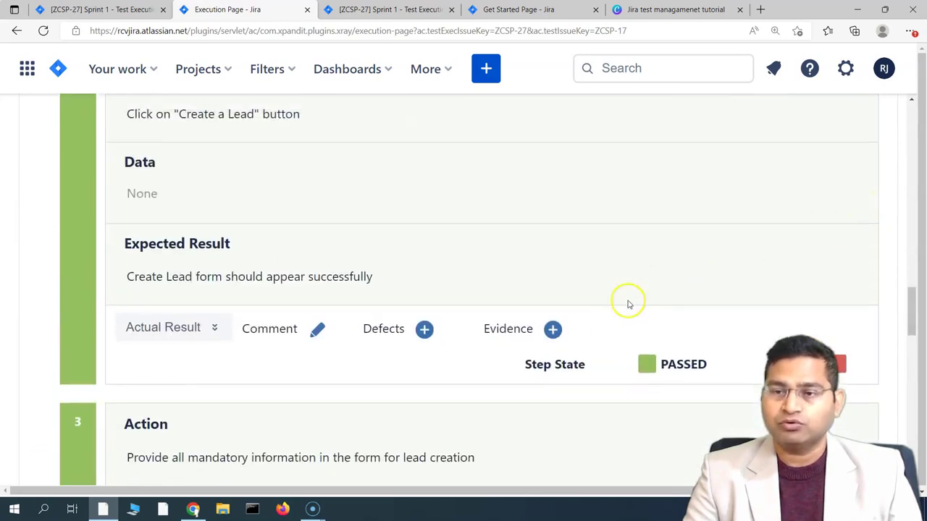
scroll(628, 304, up, 15)
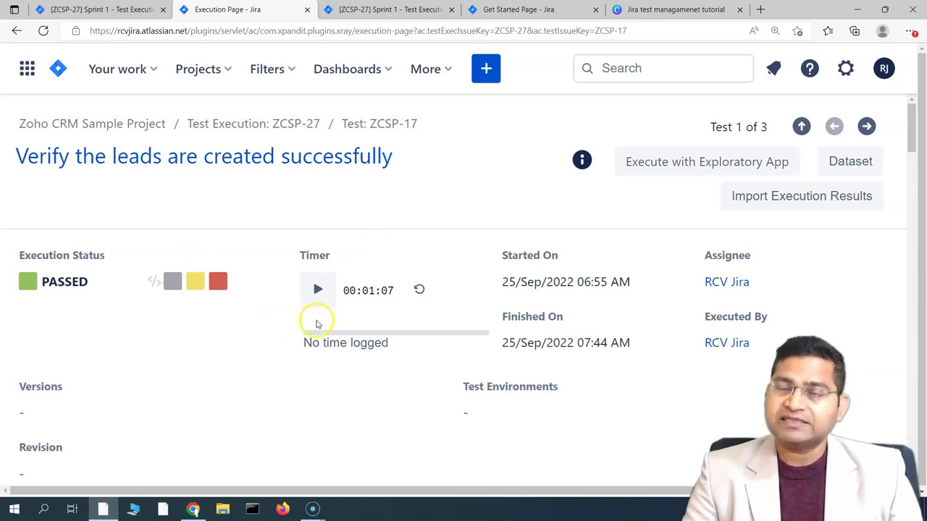
Go back to ZCSP-27 and confirm its tests read 1 PASSED, 1 FAILED, 1 TO DO.
click(801, 128)
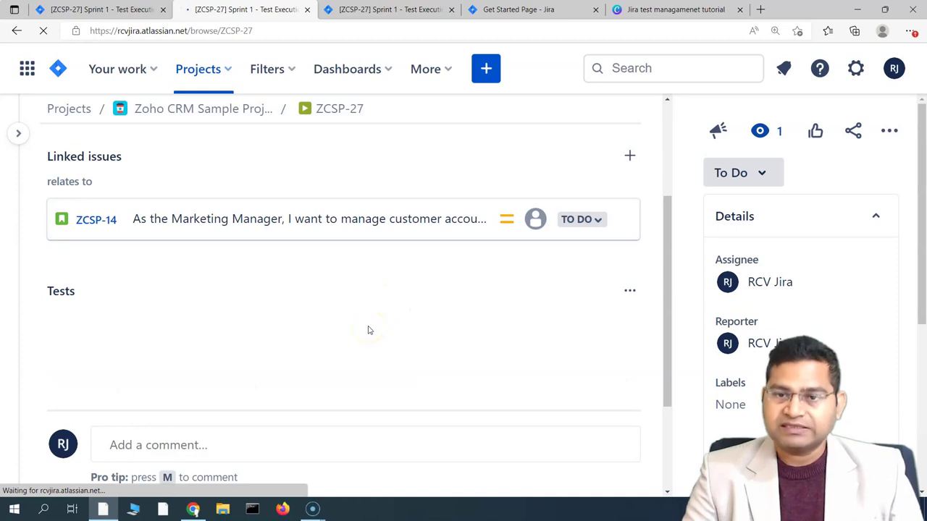
scroll(296, 302, down, 2)
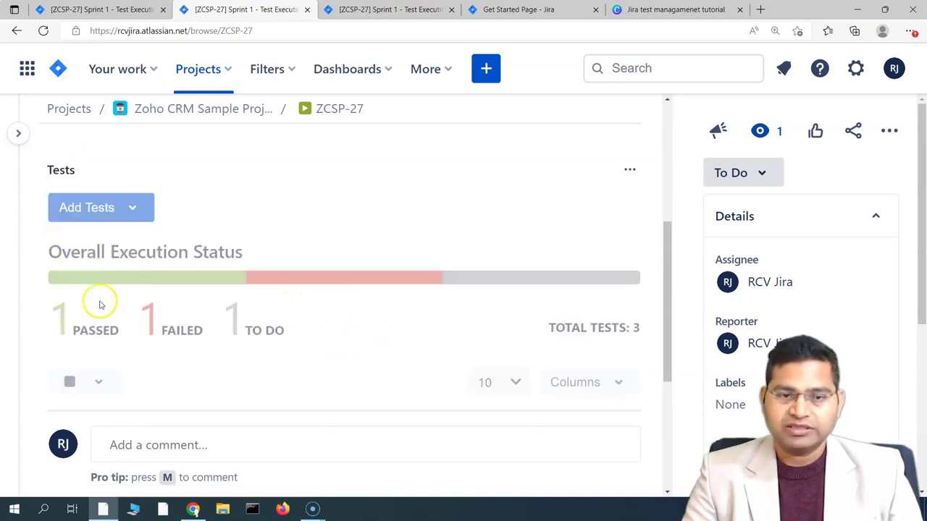
scroll(449, 264, down, 3)
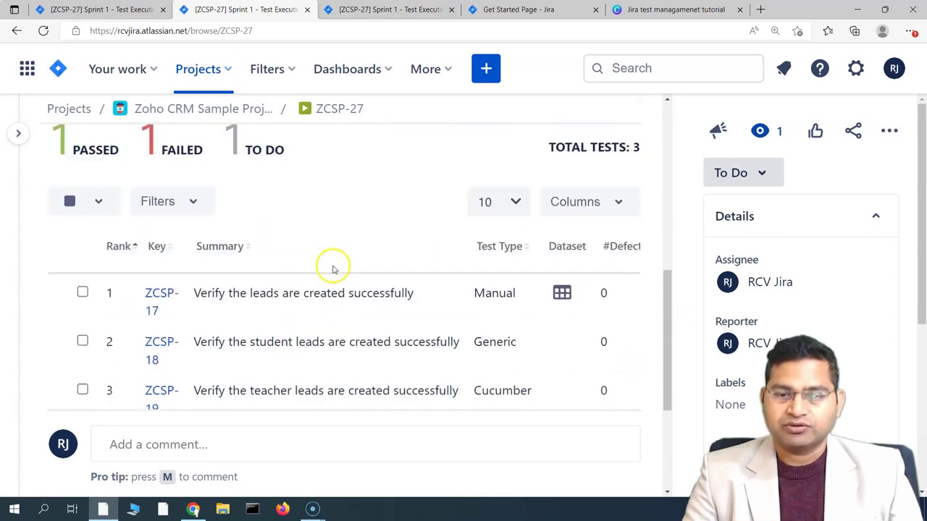
drag(325, 356, 490, 355)
scroll(535, 261, up, 1)
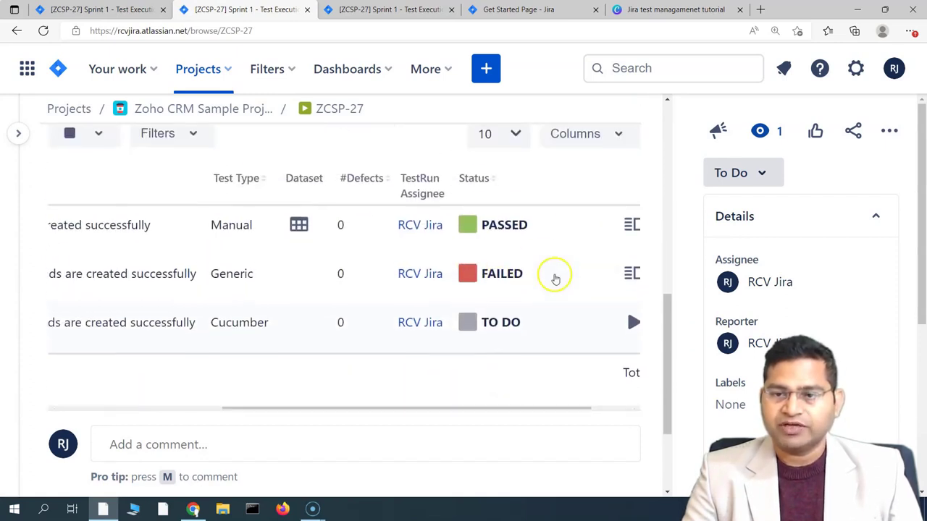
scroll(509, 373, up, 5)
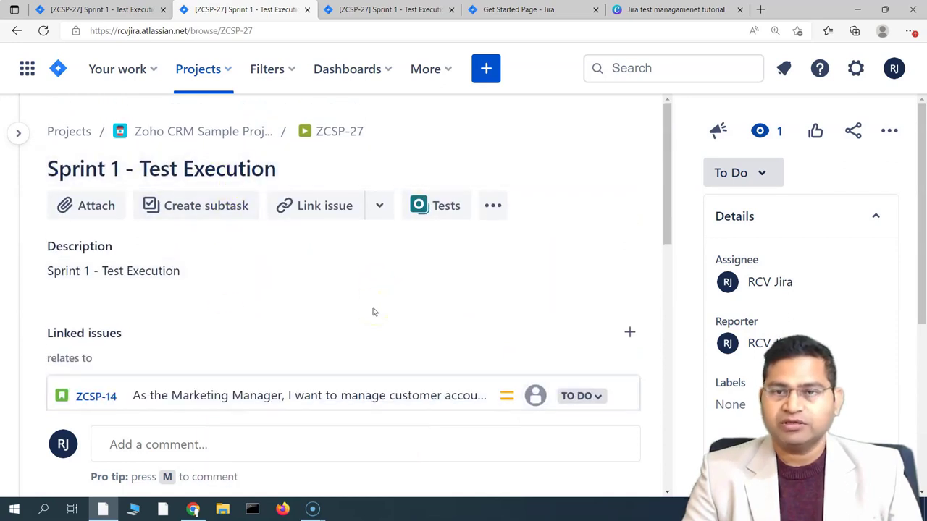
Switch to the 'Jira test managemenet tutorial' tab showing the Course Contents - Jira Xray slide.
click(634, 8)
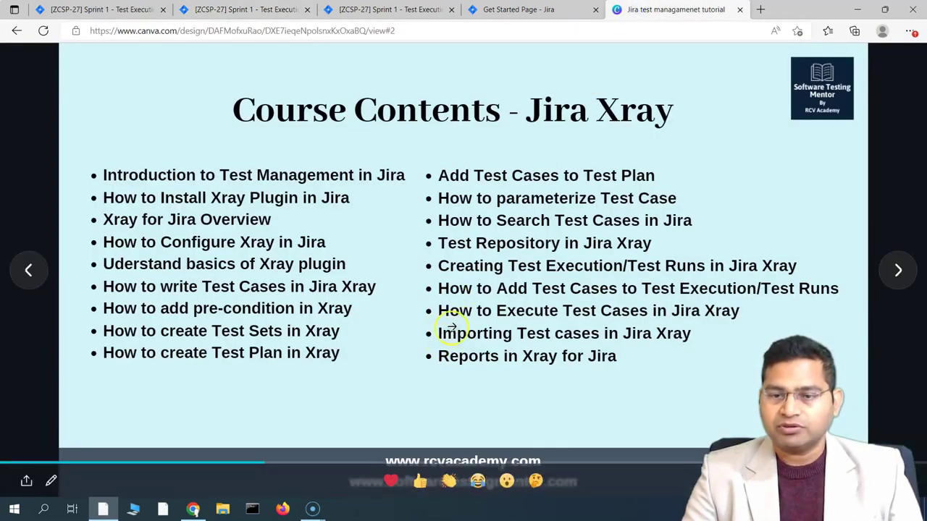